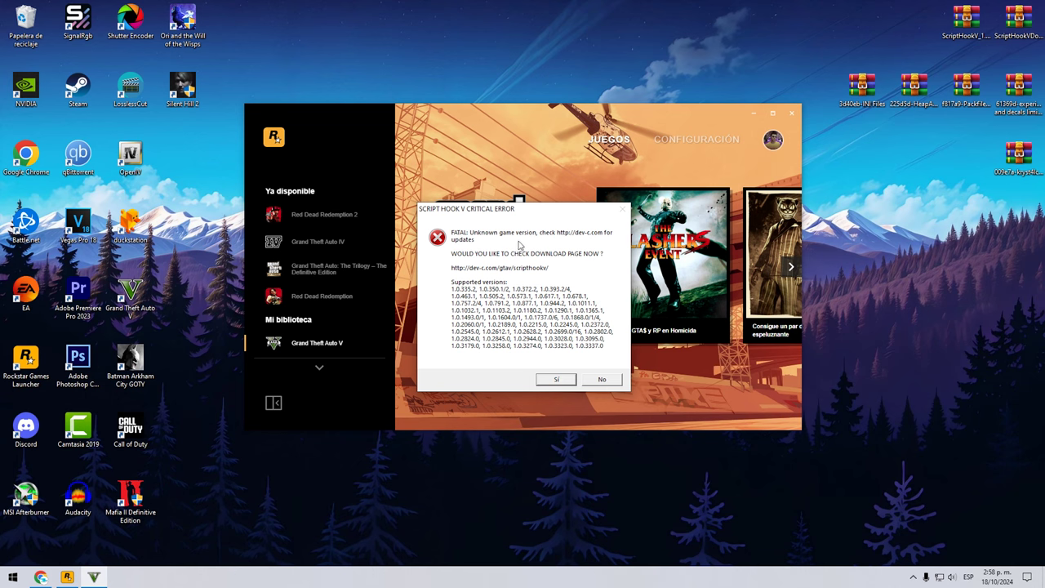
Decline the Script Hook V error's offer to check for updates, then open Script Hook V's developer download page from GTA5-Mods in Chrome
{"action": "left_click", "coordinate": [602, 377]}
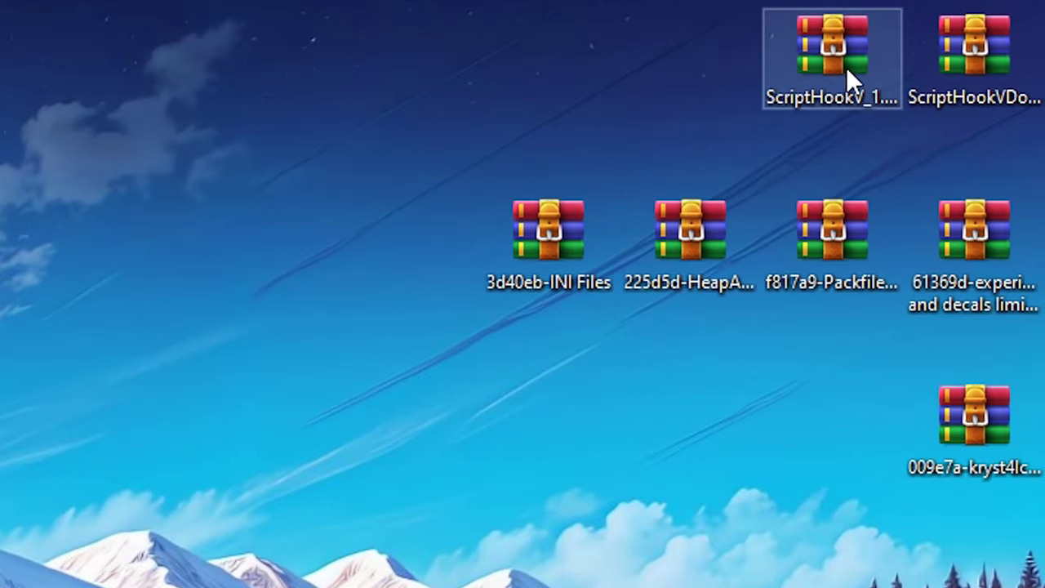
{"action": "left_click", "coordinate": [963, 23]}
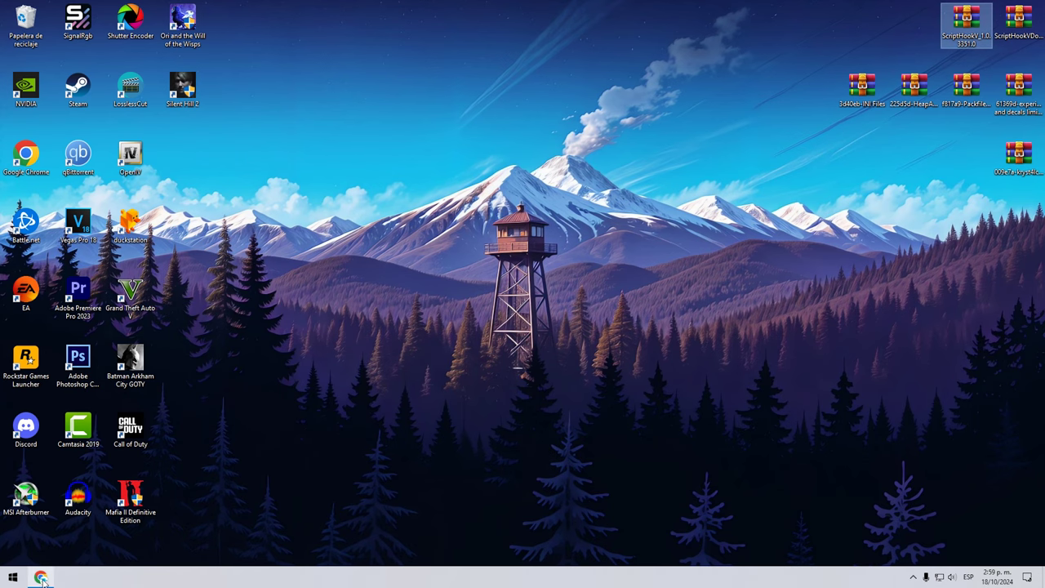
{"action": "left_click", "coordinate": [41, 577]}
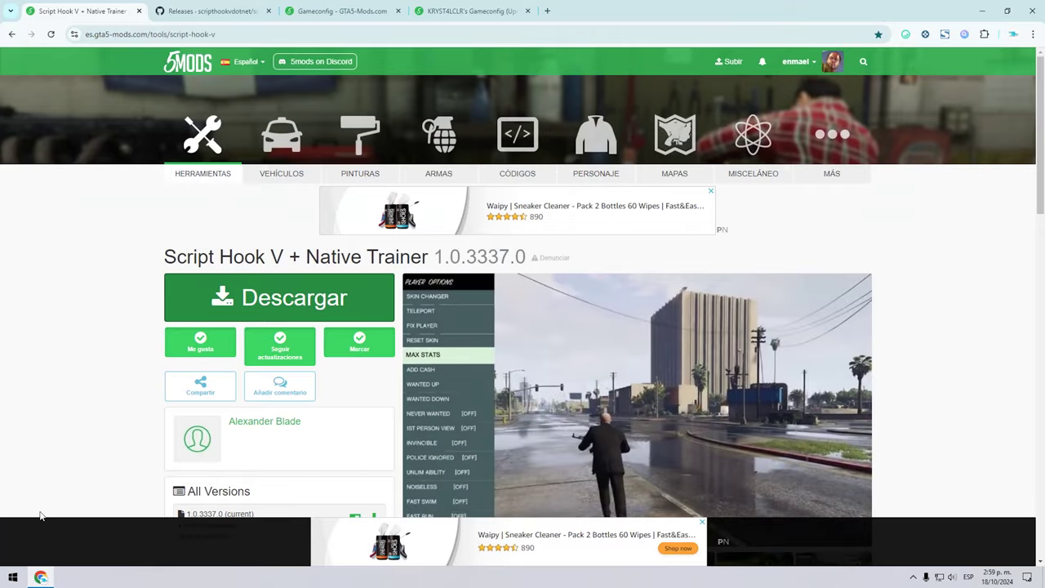
{"action": "left_click", "coordinate": [239, 304]}
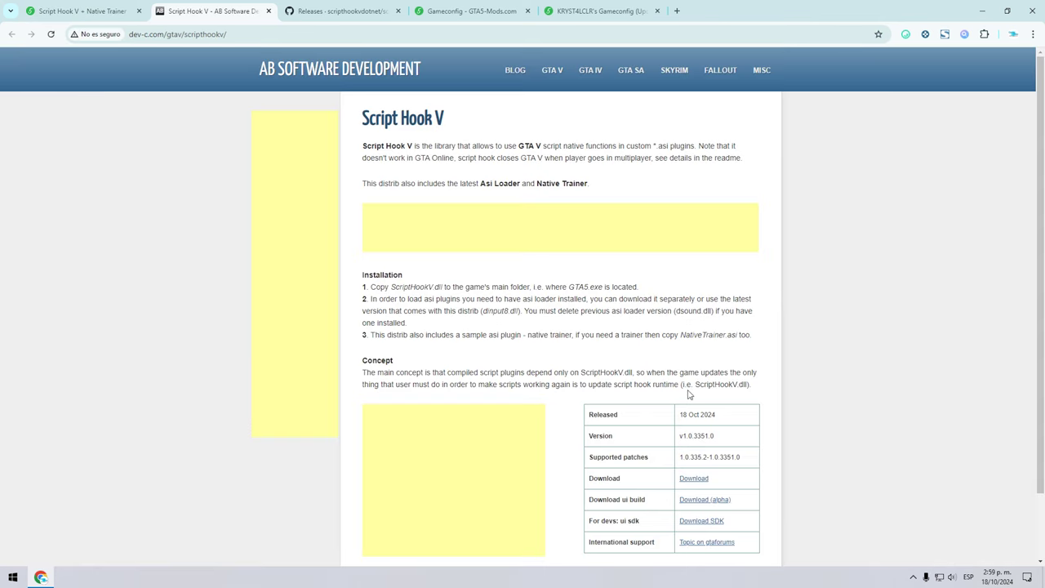
Check the release date and version of Script Hook V in the page's download table
{"action": "left_click_drag", "start_coordinate": [722, 418], "coordinate": [680, 414]}
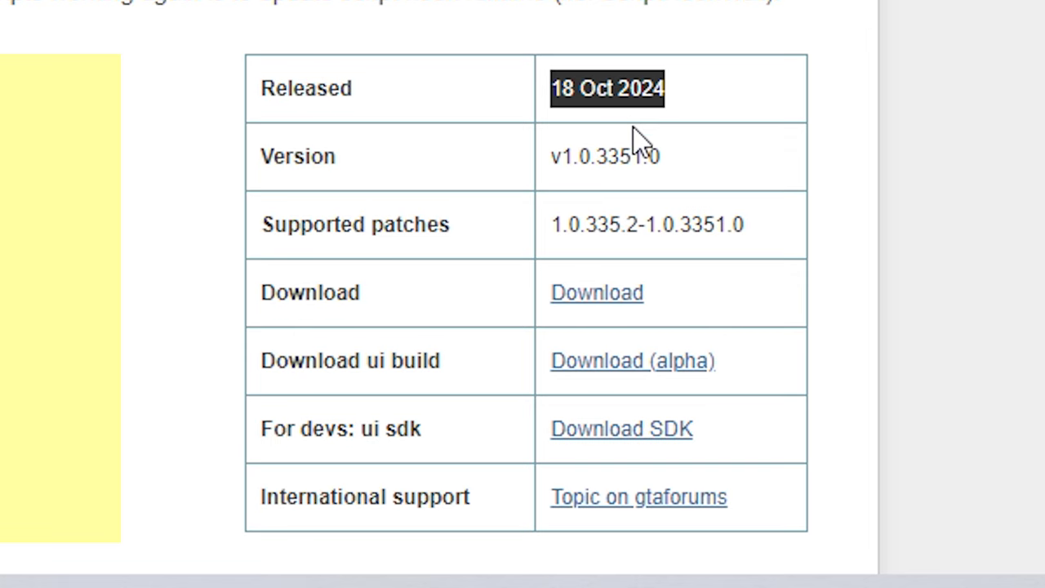
{"action": "left_click_drag", "start_coordinate": [660, 156], "coordinate": [548, 159]}
{"action": "left_click", "coordinate": [659, 163]}
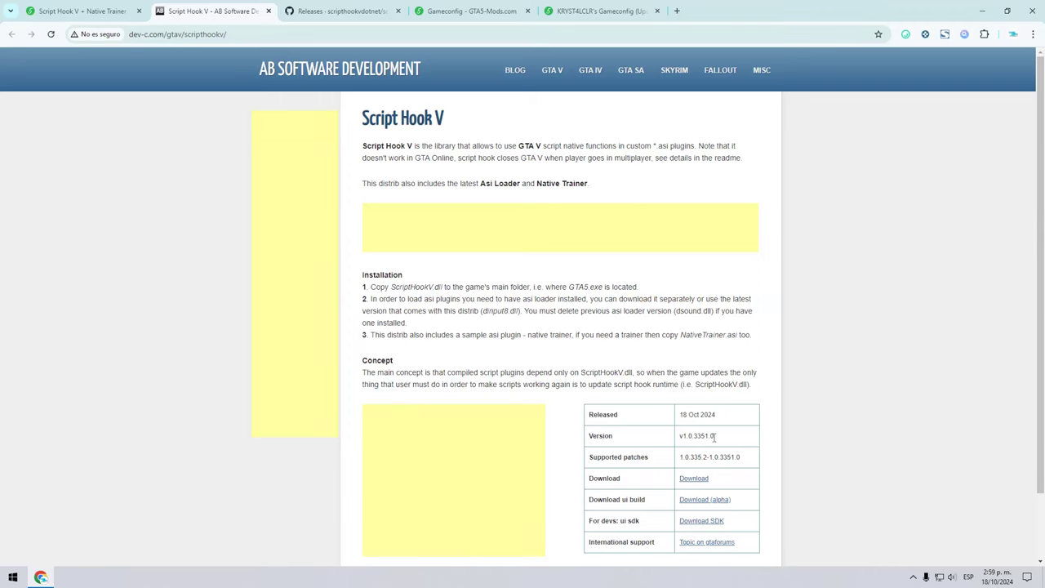
Open the Grand Theft Auto V game folder inside Juegos on drive D in File Explorer
{"action": "left_click", "coordinate": [13, 577]}
{"action": "left_click", "coordinate": [189, 263]}
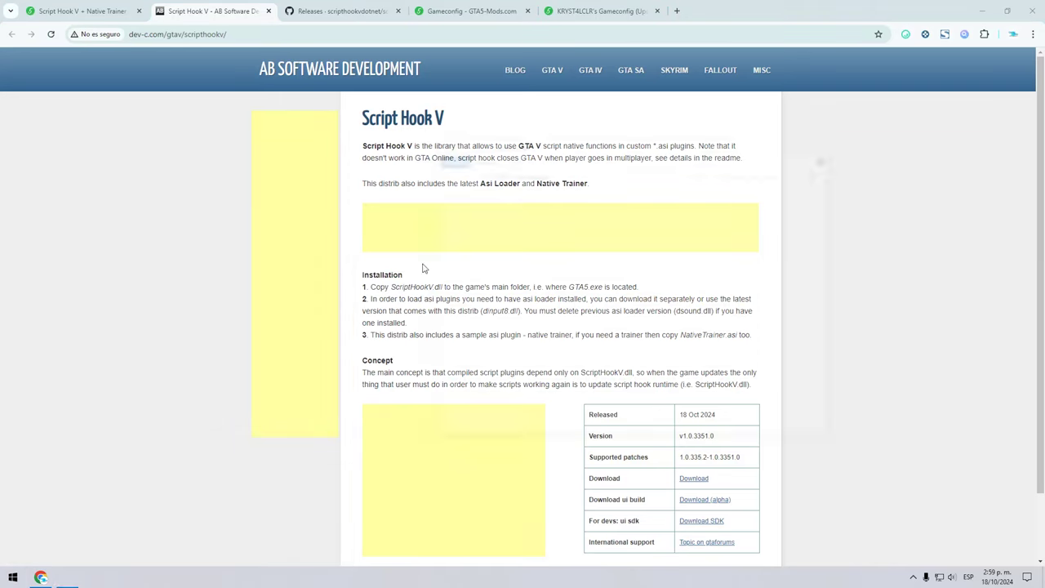
{"action": "left_click_drag", "start_coordinate": [575, 143], "coordinate": [255, 146]}
{"action": "double_click", "coordinate": [413, 232]}
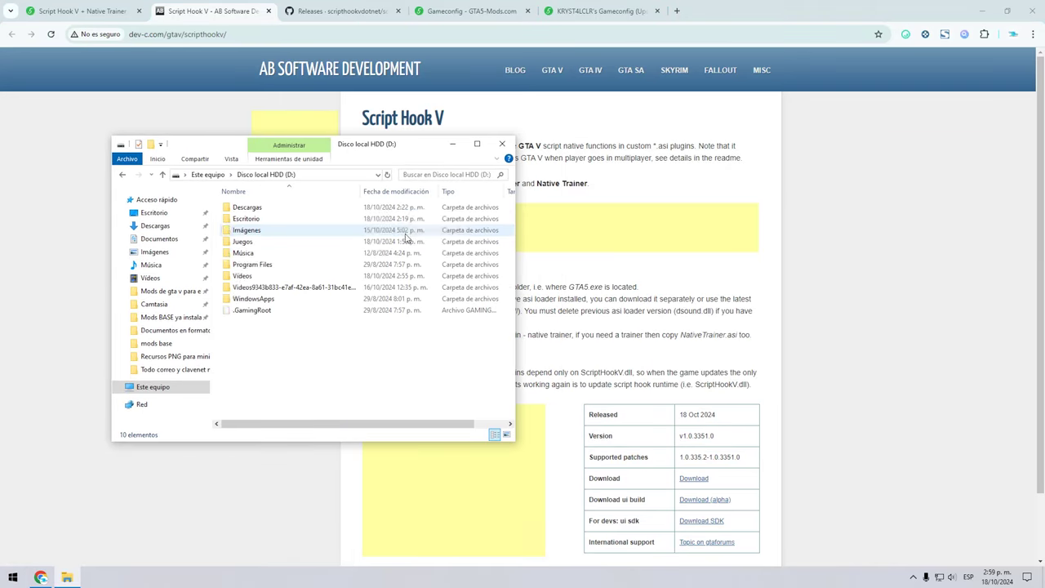
{"action": "double_click", "coordinate": [242, 242]}
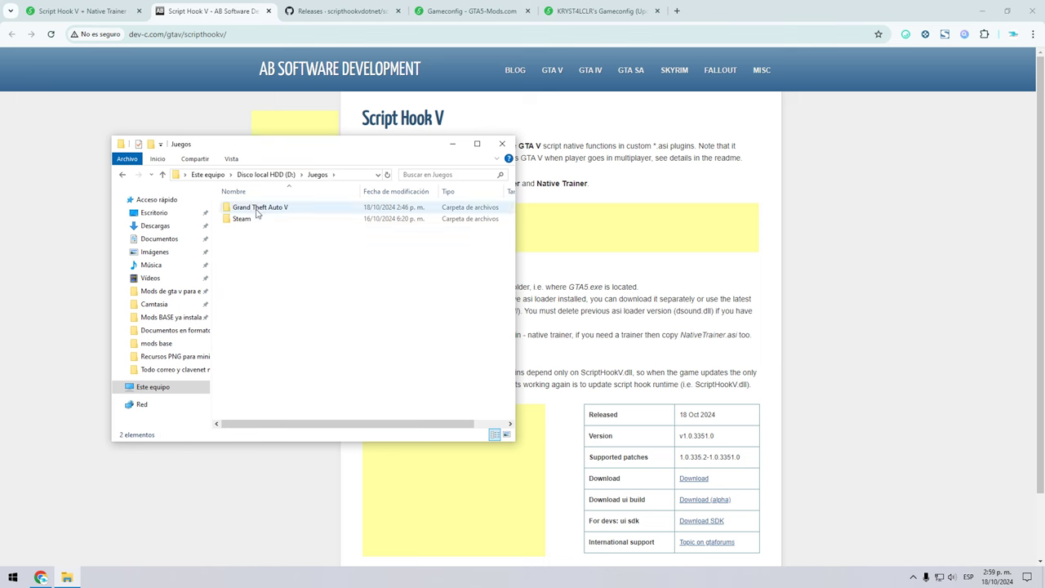
{"action": "double_click", "coordinate": [243, 207]}
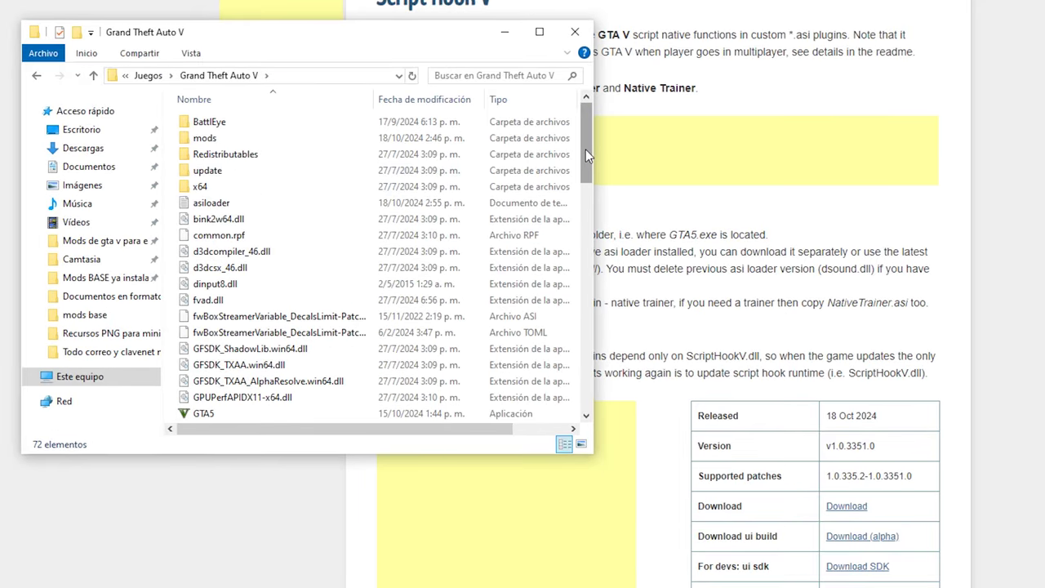
Check the GTA5 executable's file version in its property details against the Script Hook V table, then close the properties and folder
{"action": "left_click_drag", "start_coordinate": [586, 155], "coordinate": [583, 192]}
{"action": "left_click", "coordinate": [204, 248]}
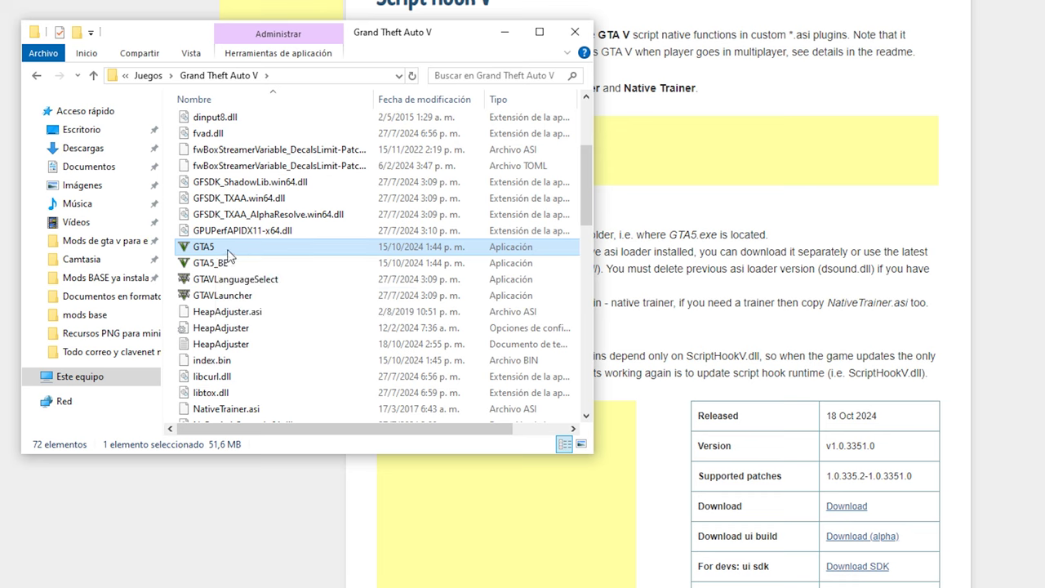
{"action": "mouse_move", "coordinate": [217, 255]}
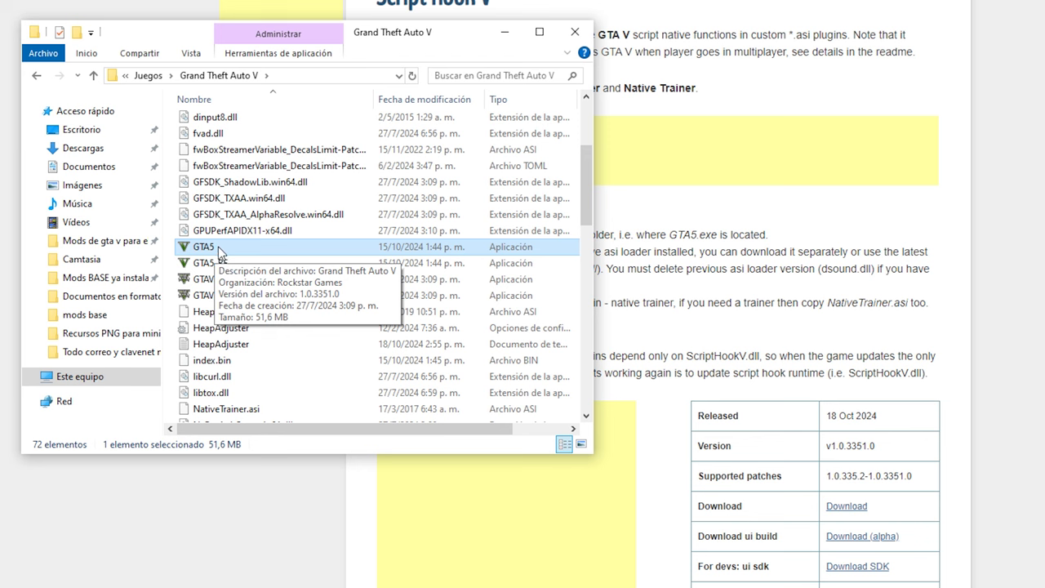
{"action": "right_click", "coordinate": [219, 253]}
{"action": "left_click", "coordinate": [246, 236]}
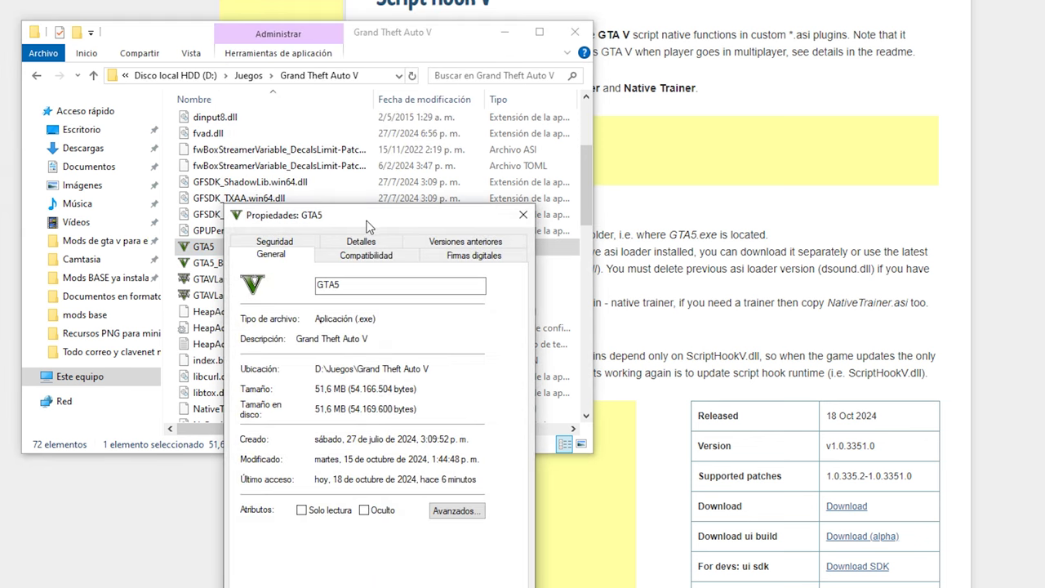
{"action": "left_click_drag", "start_coordinate": [382, 319], "coordinate": [347, 319]}
{"action": "left_click", "coordinate": [360, 241]}
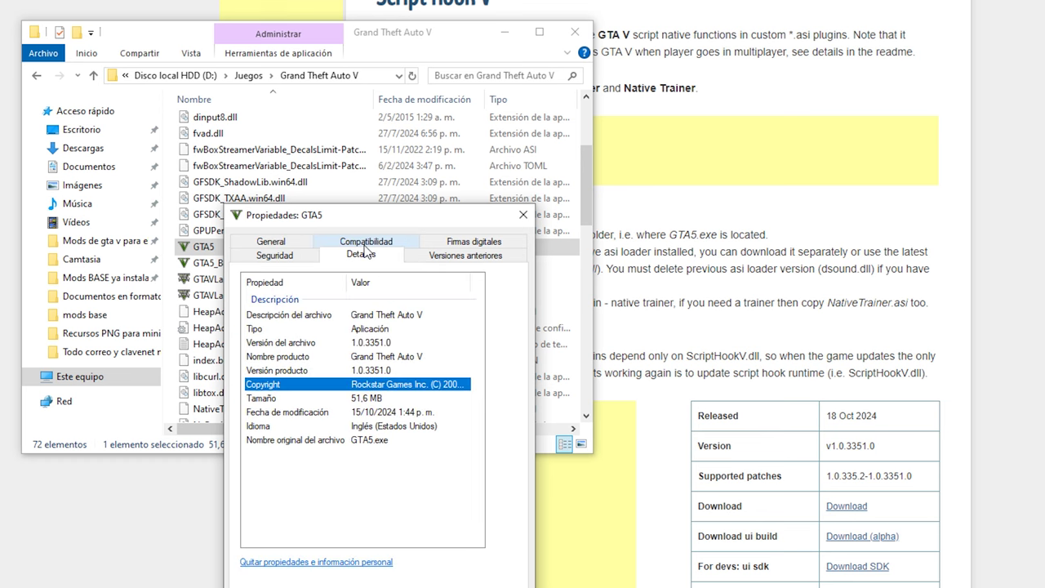
{"action": "left_click", "coordinate": [373, 343]}
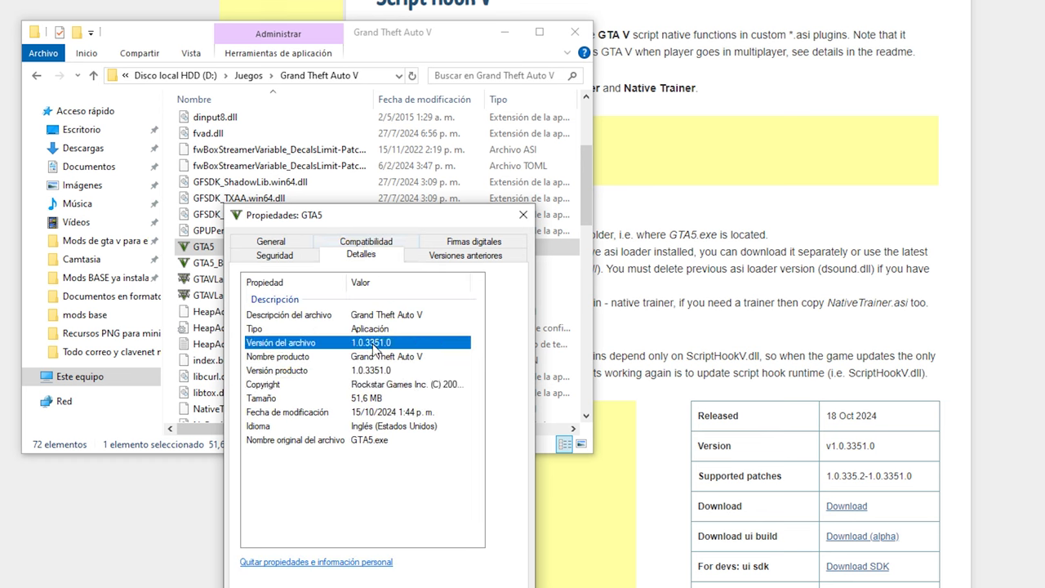
{"action": "left_click_drag", "start_coordinate": [376, 226], "coordinate": [749, 204]}
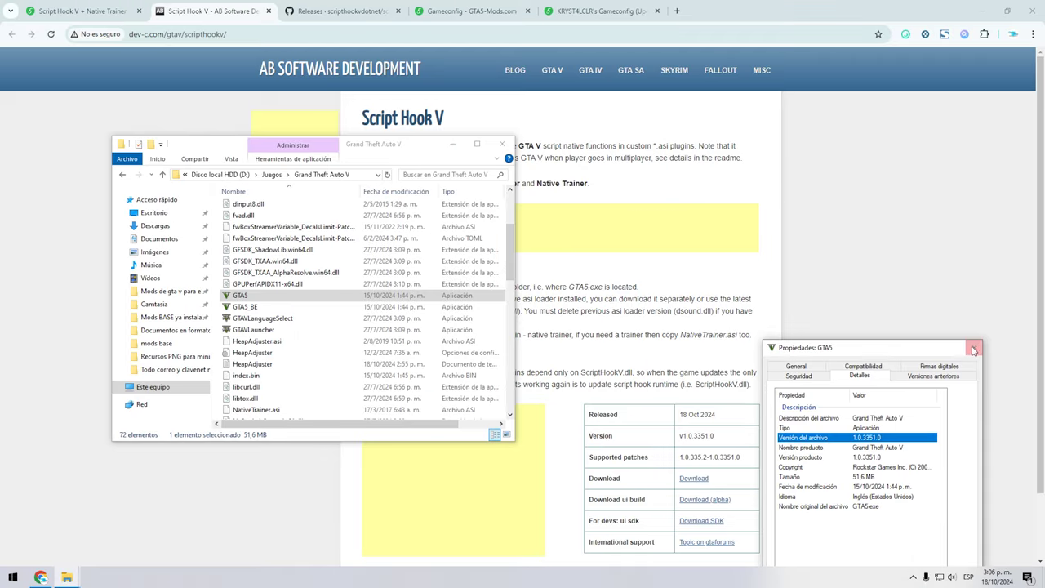
{"action": "left_click", "coordinate": [930, 199]}
{"action": "left_click", "coordinate": [517, 144]}
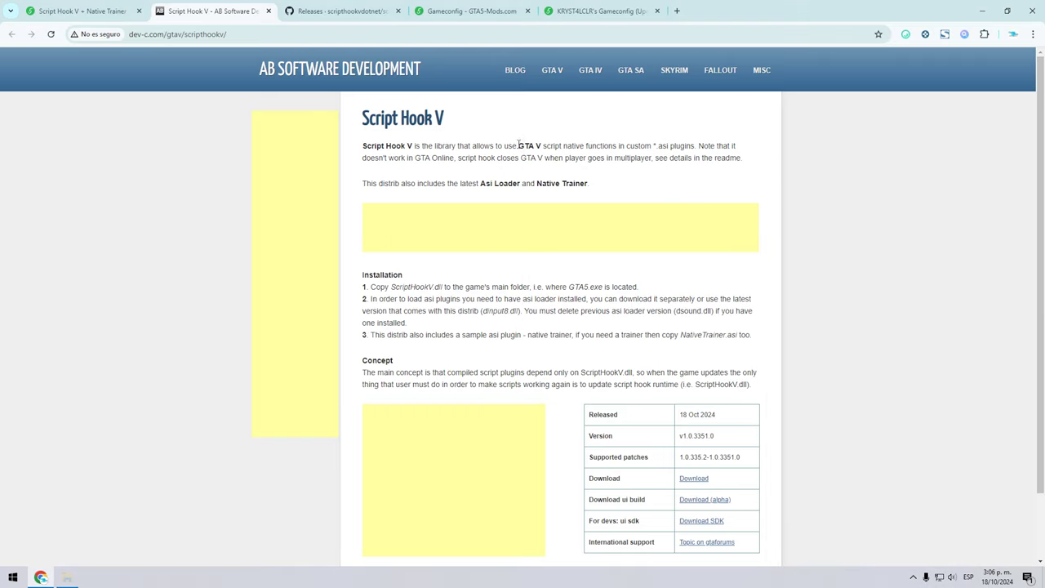
Identify the ScriptHookVDotNet archive on the desktop and check its v3.6.0-nightly.132 zip on the GitHub releases page
{"action": "left_click", "coordinate": [982, 11]}
{"action": "left_click", "coordinate": [982, 49]}
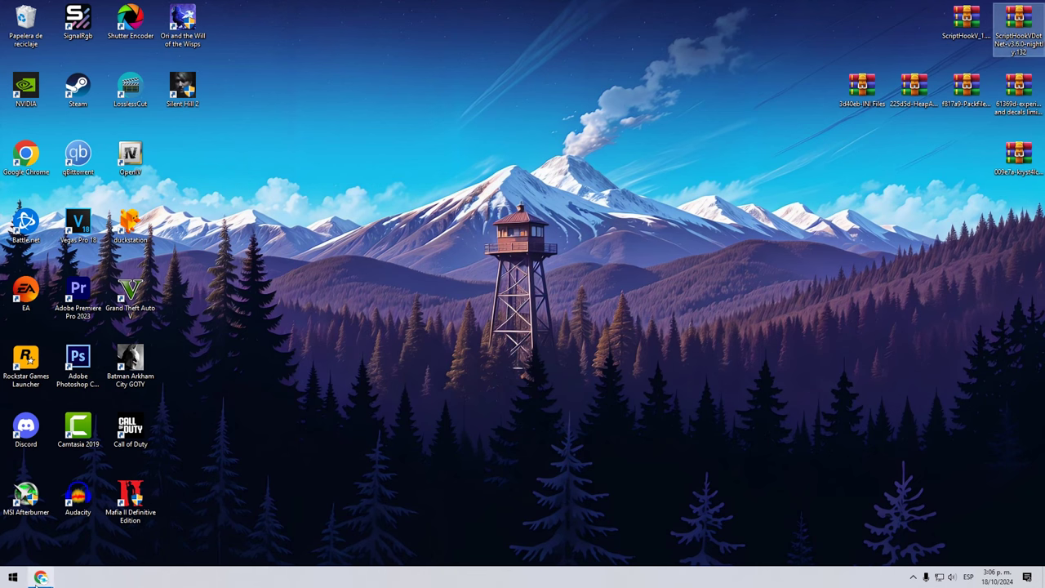
{"action": "left_click", "coordinate": [41, 577]}
{"action": "left_click", "coordinate": [342, 11]}
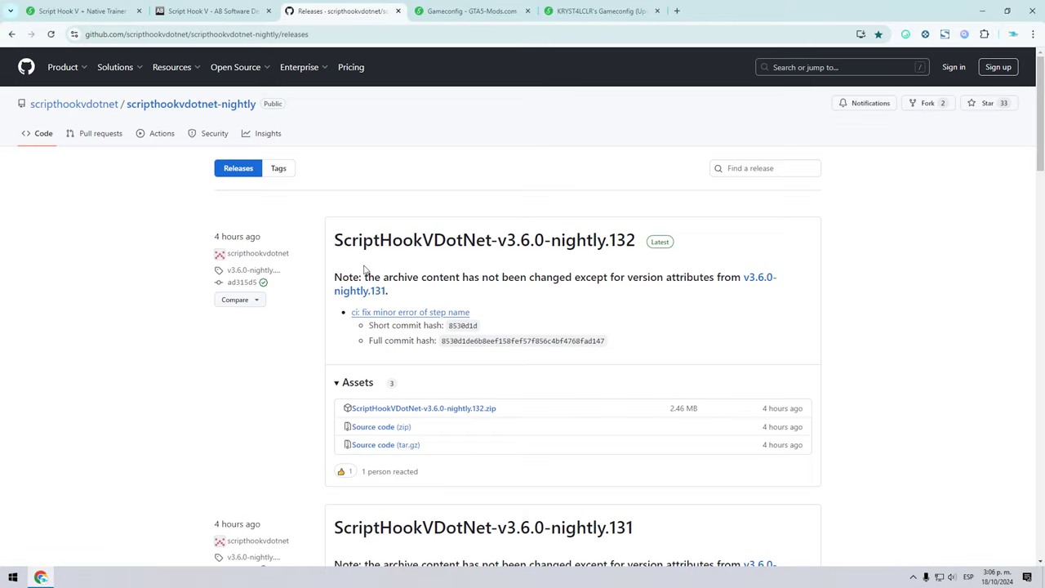
{"action": "left_click_drag", "start_coordinate": [510, 410], "coordinate": [432, 411]}
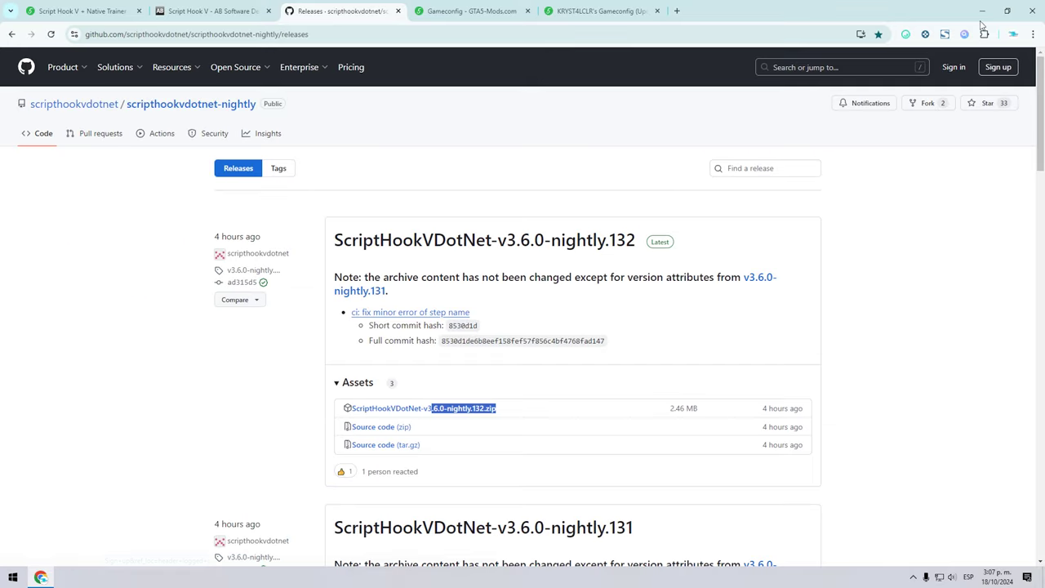
{"action": "left_click", "coordinate": [983, 15]}
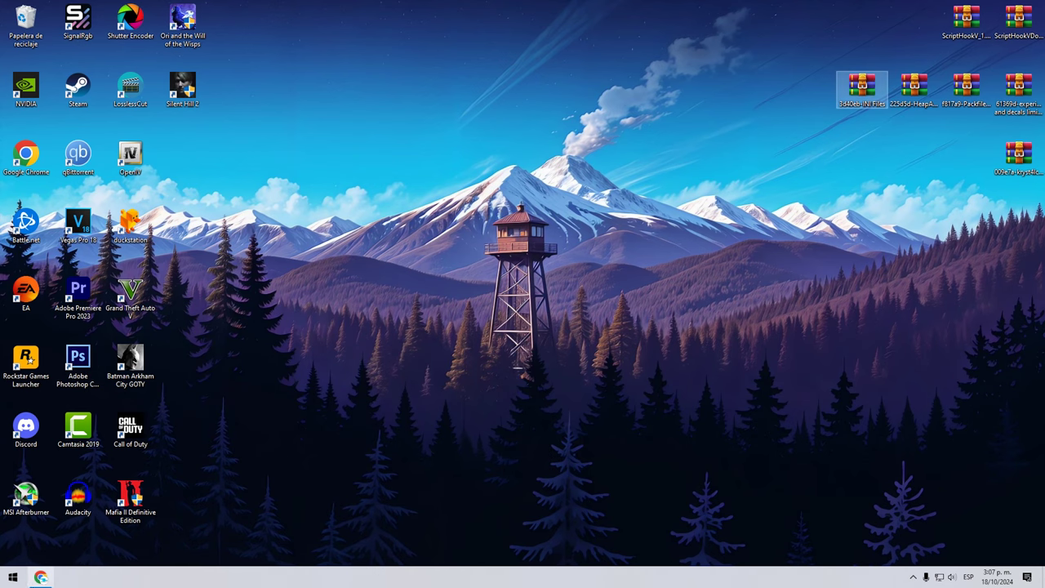
Find the INI Files V2.0 entry among all versions on the Gameconfig page of GTA5-Mods, then return to the desktop
{"action": "left_click", "coordinate": [41, 577]}
{"action": "left_click", "coordinate": [471, 10]}
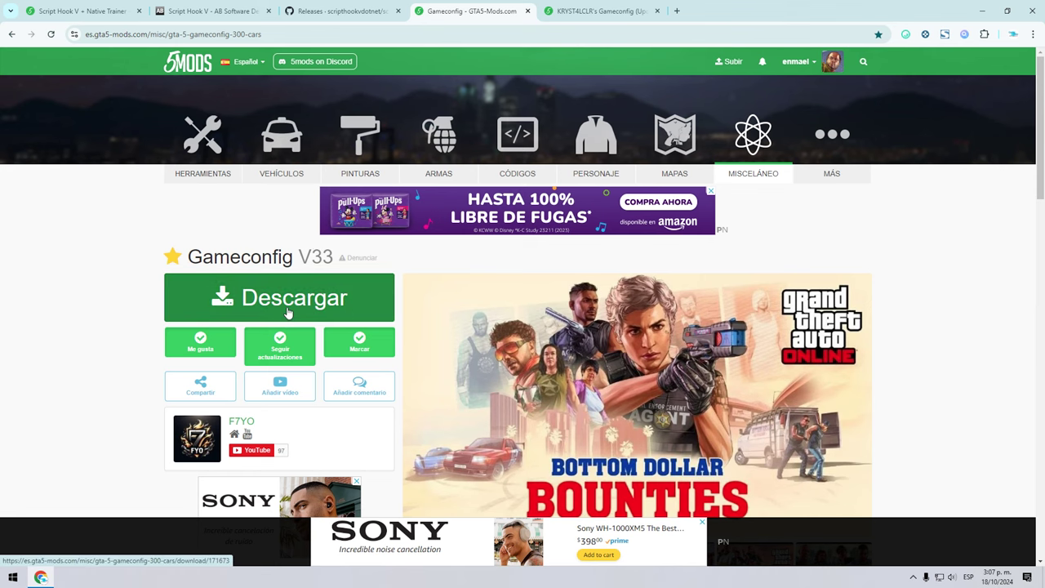
{"action": "scroll", "coordinate": [1041, 245], "scroll_direction": "down", "scroll_amount": 4}
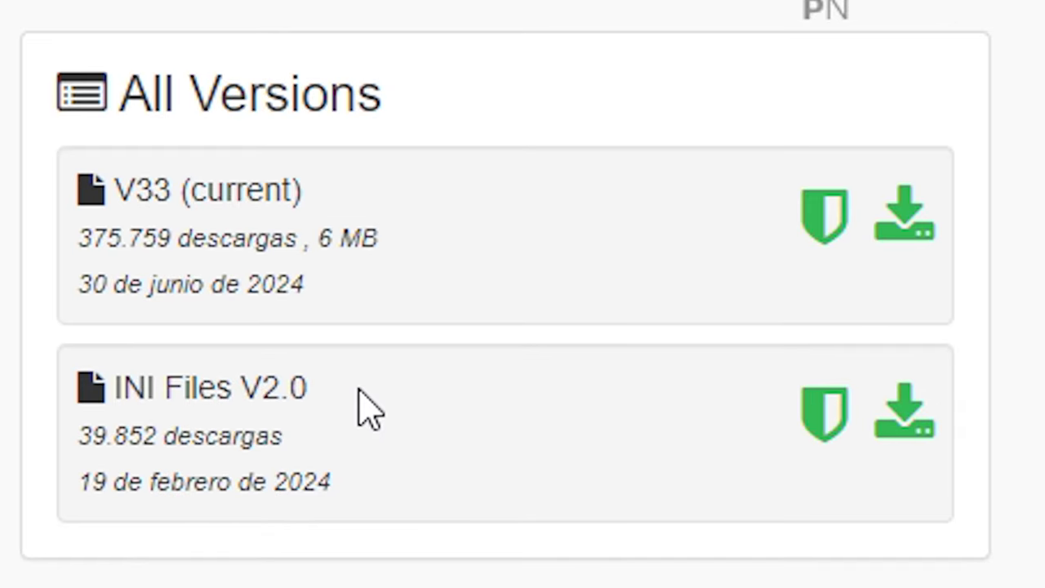
{"action": "left_click_drag", "start_coordinate": [186, 397], "coordinate": [221, 397]}
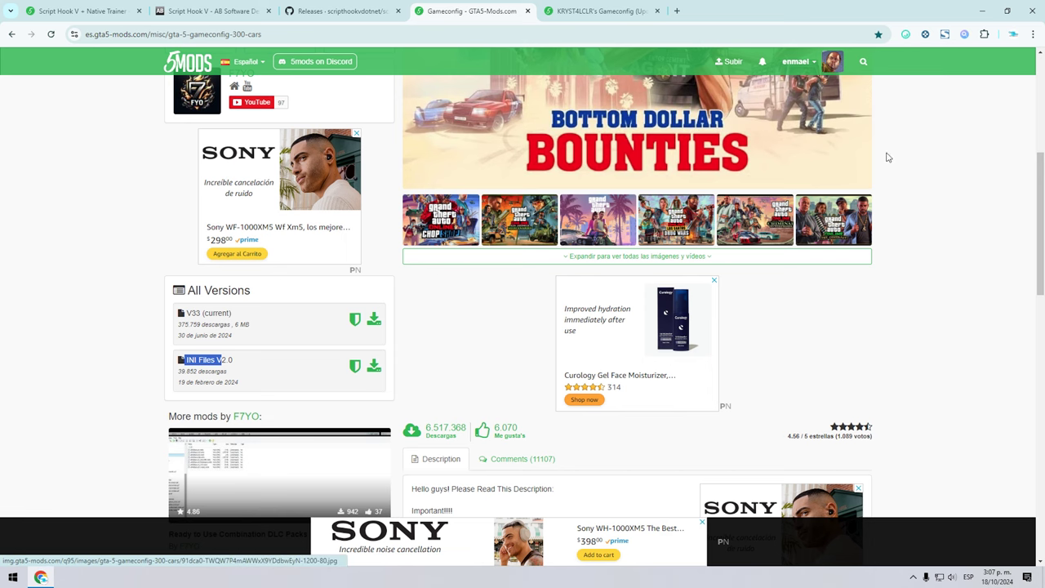
{"action": "left_click", "coordinate": [983, 11]}
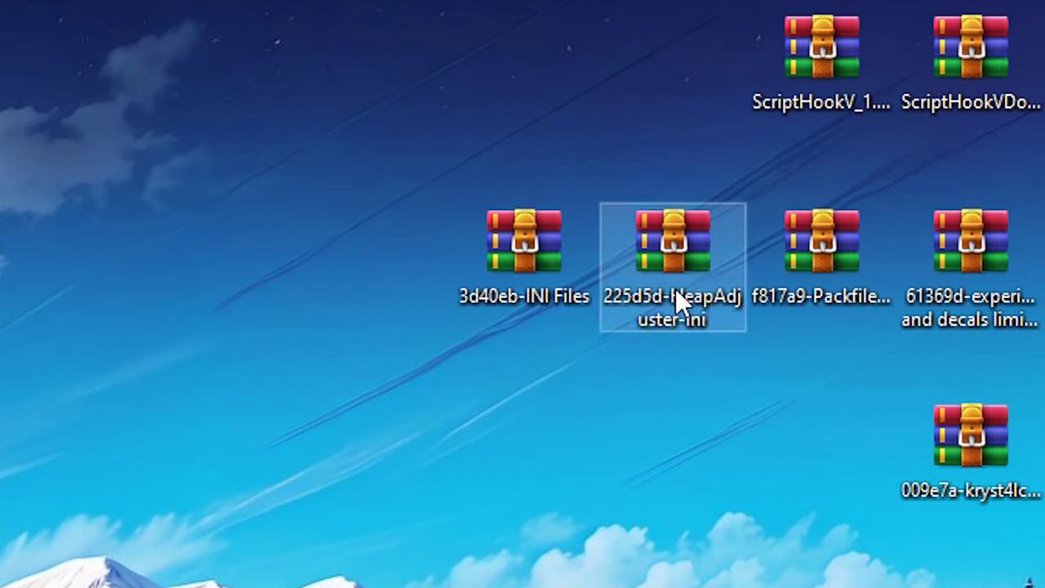
Identify the HeapAdjuster, Packfile, fwBoxStreamerVariable and decals limit Patch, and kryst4lclr gameconfig archives on the desktop
{"action": "left_click", "coordinate": [821, 266]}
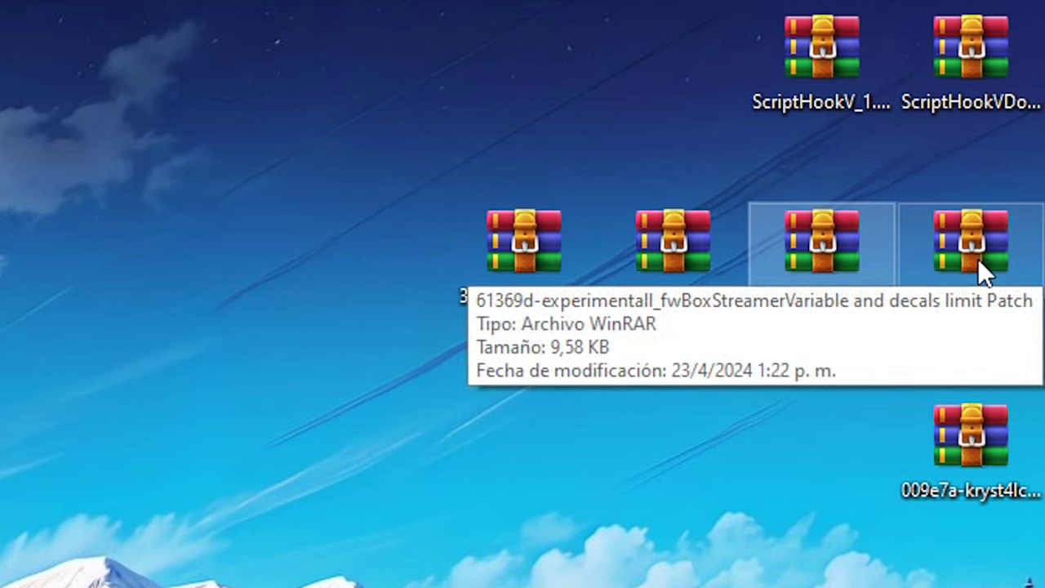
{"action": "left_click", "coordinate": [978, 258]}
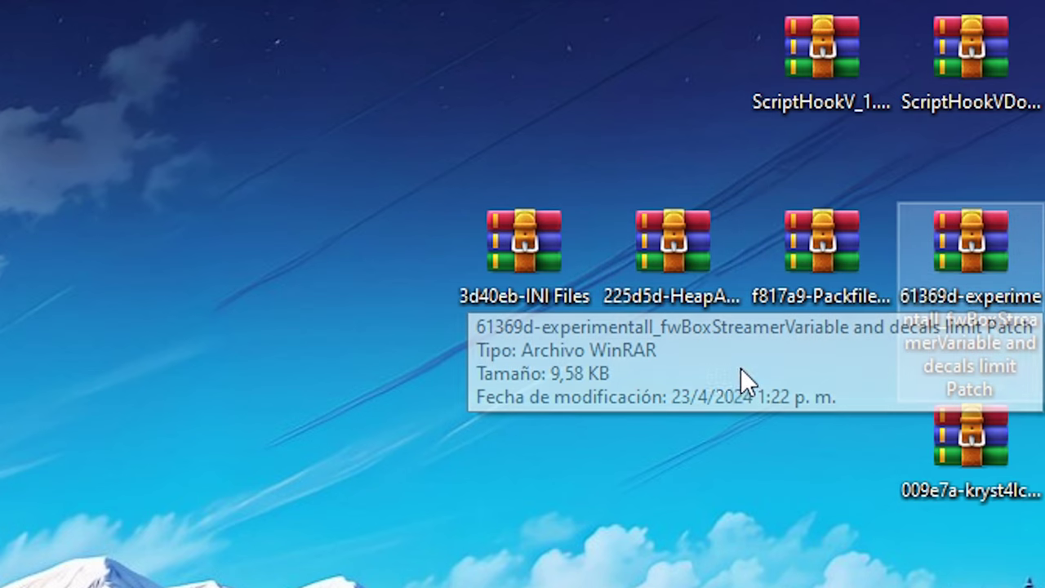
{"action": "left_click_drag", "start_coordinate": [600, 369], "coordinate": [933, 261]}
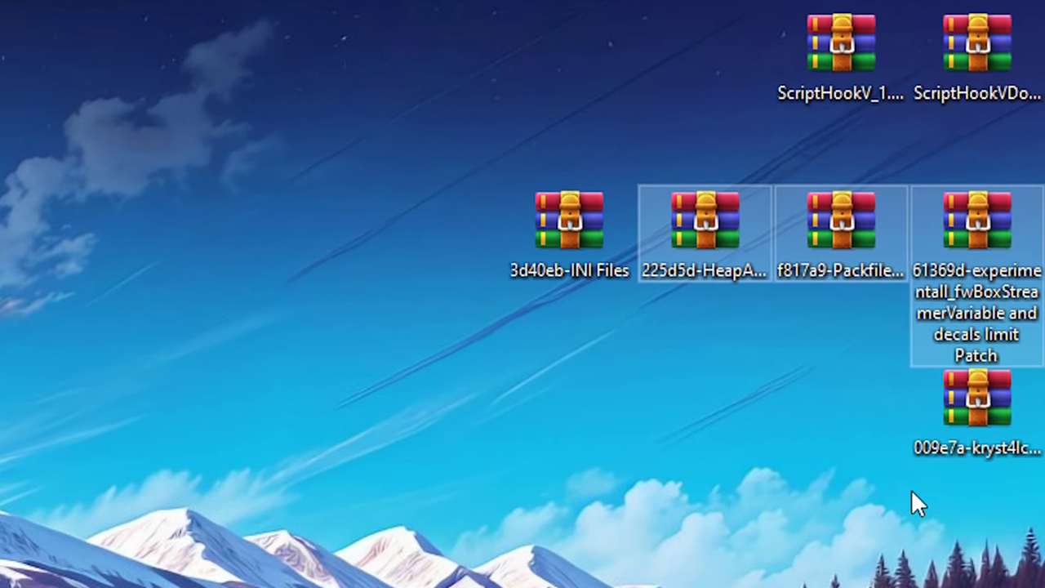
{"action": "left_click", "coordinate": [946, 468]}
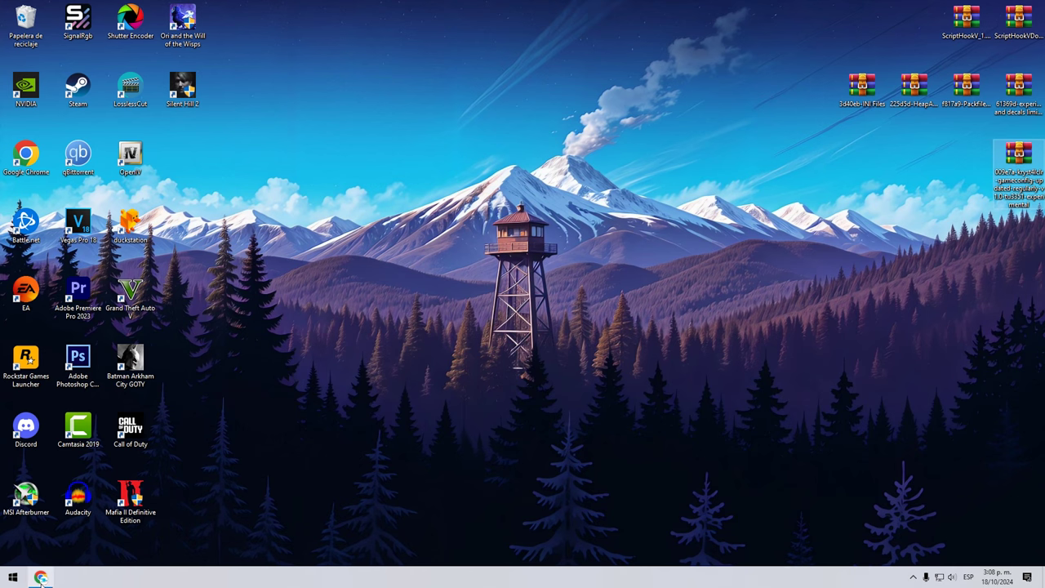
Examine the v1.0 (TU 3351) Experimental and Stable releases in the version list on the KRYST4LCLR's Gameconfig page in Chrome
{"action": "left_click", "coordinate": [41, 578]}
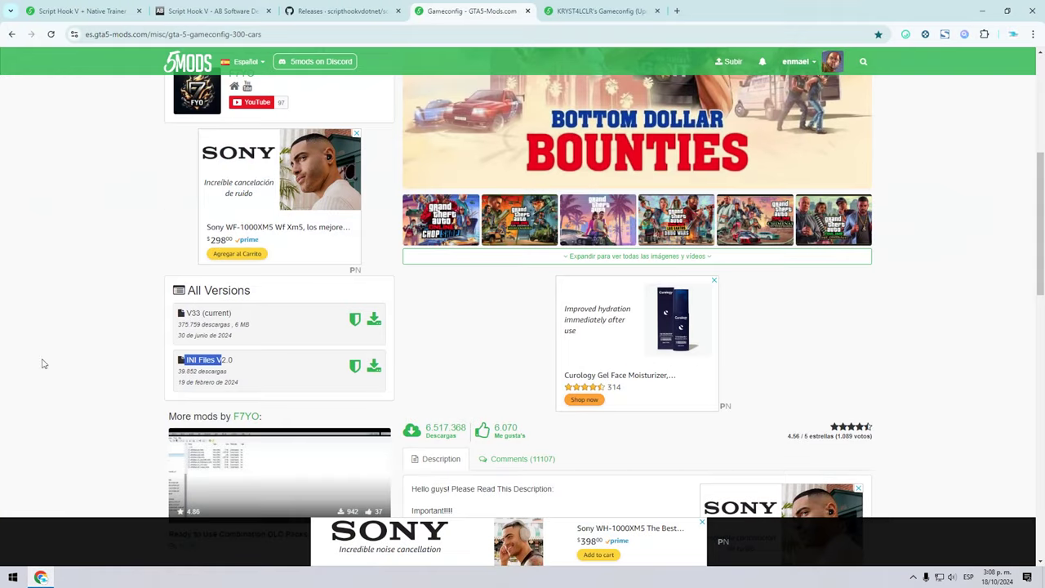
{"action": "left_click", "coordinate": [600, 11]}
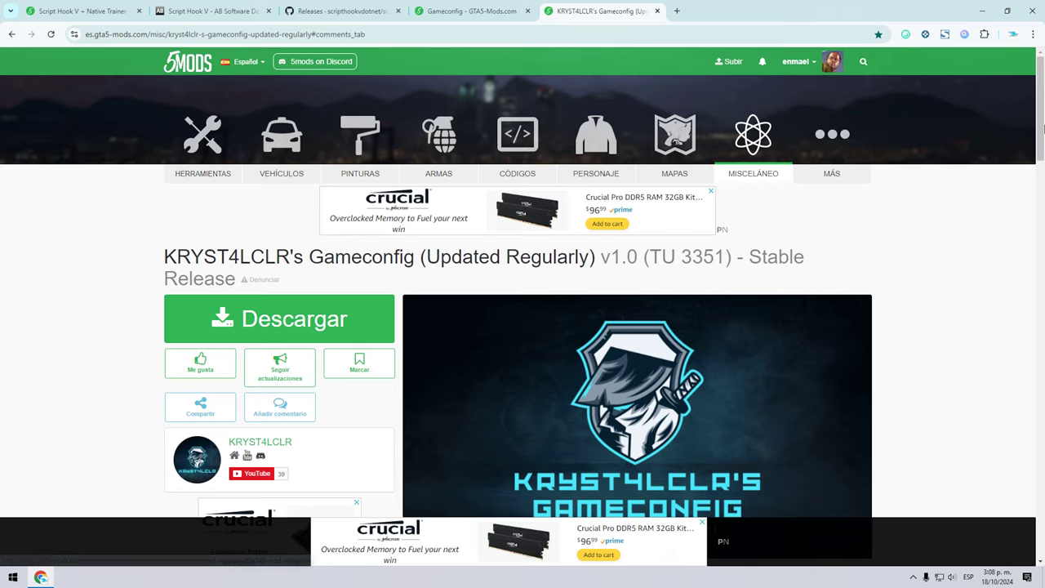
{"action": "scroll", "coordinate": [1043, 127], "scroll_direction": "down", "scroll_amount": 4}
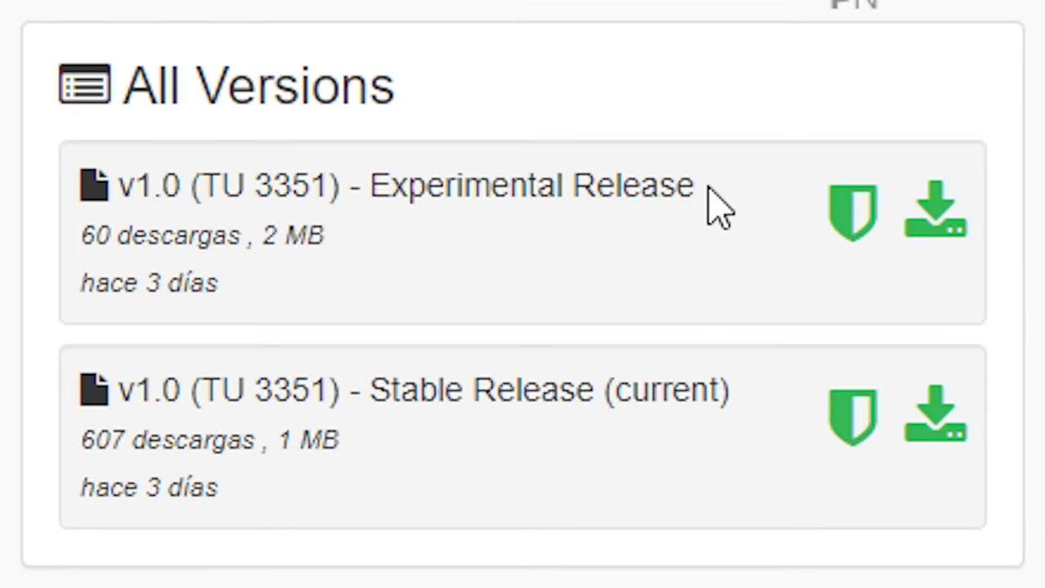
{"action": "left_click_drag", "start_coordinate": [110, 186], "coordinate": [509, 188]}
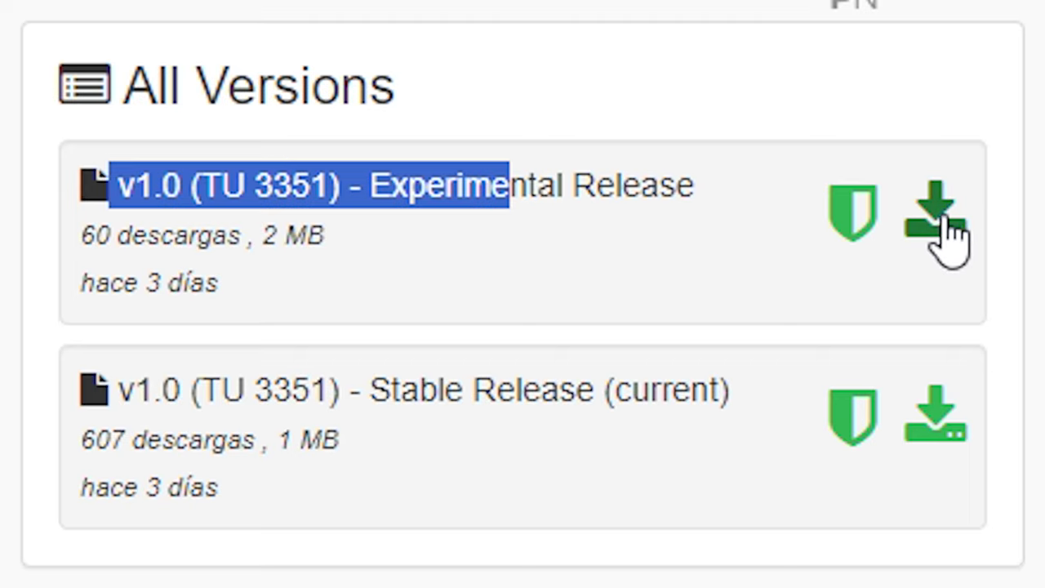
{"action": "left_click", "coordinate": [940, 233]}
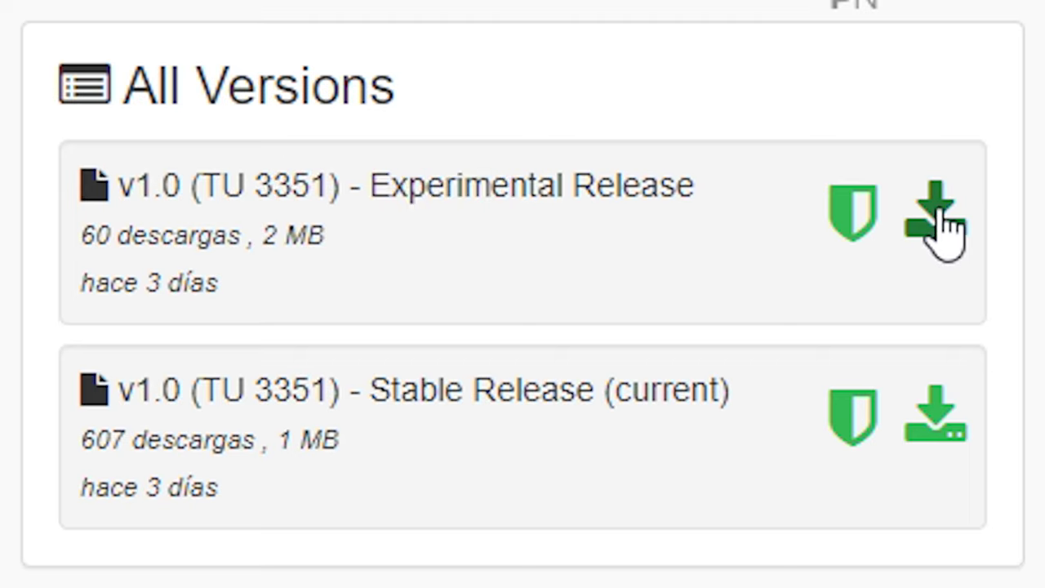
{"action": "left_click_drag", "start_coordinate": [352, 389], "coordinate": [545, 398]}
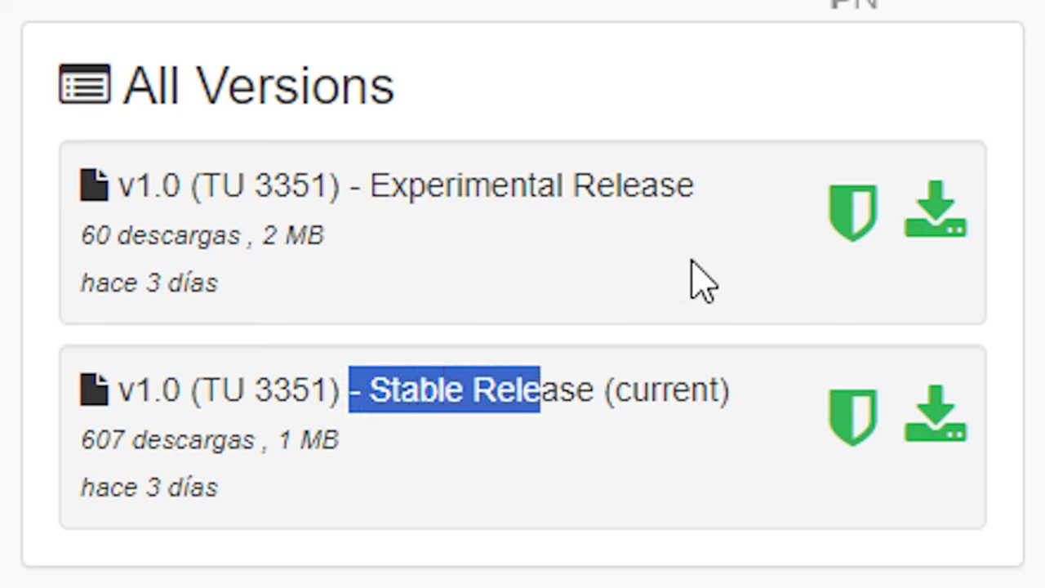
Highlight the v1.0 (TU 3351) Experimental Release in the version list, then return to the desktop and check the downloaded mod archives
{"action": "left_click", "coordinate": [665, 187]}
{"action": "left_click_drag", "start_coordinate": [111, 187], "coordinate": [561, 203]}
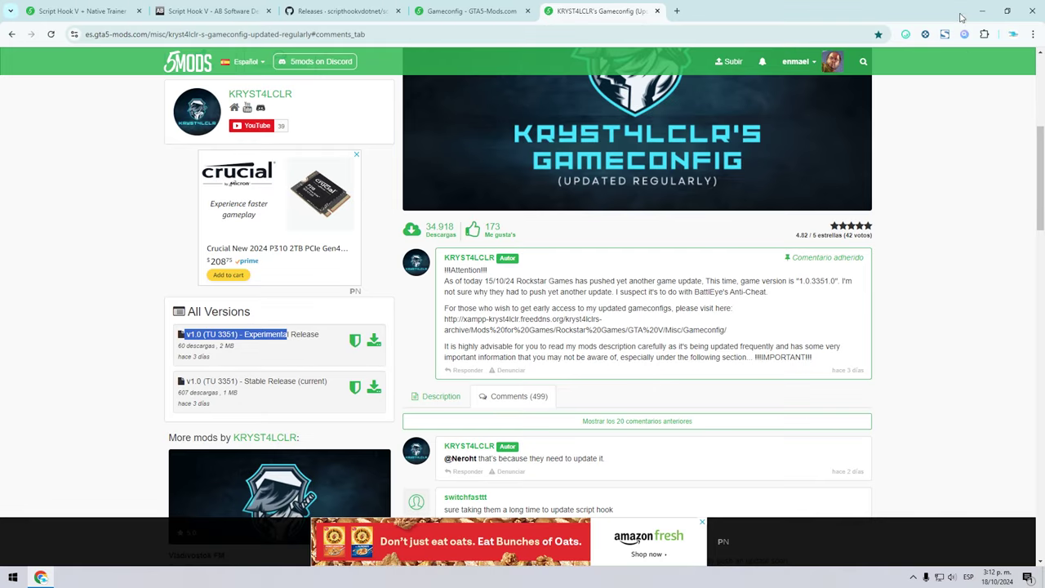
{"action": "left_click", "coordinate": [968, 11]}
{"action": "left_click_drag", "start_coordinate": [833, 237], "coordinate": [1010, 16]}
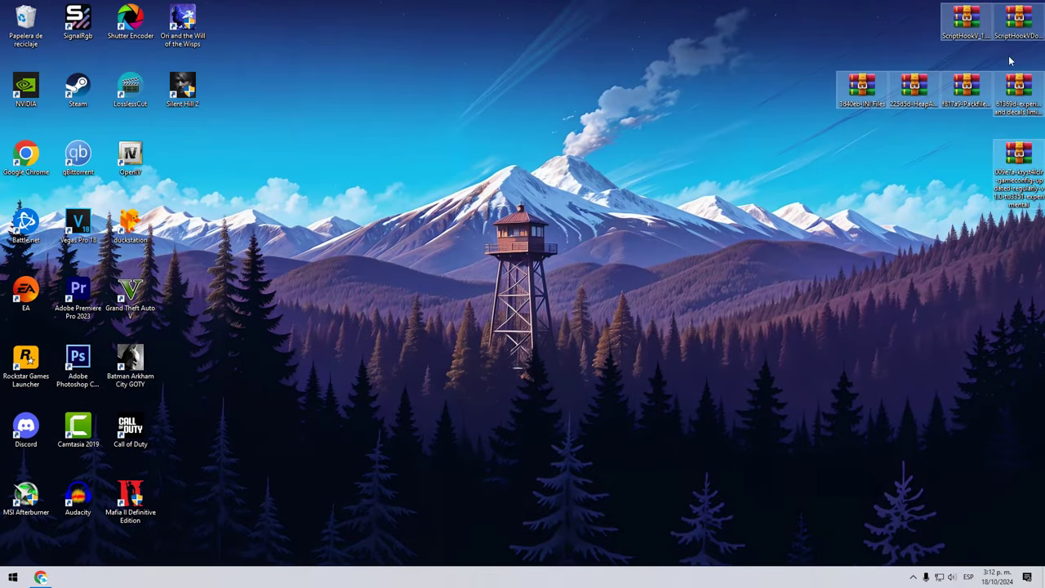
{"action": "left_click", "coordinate": [961, 143]}
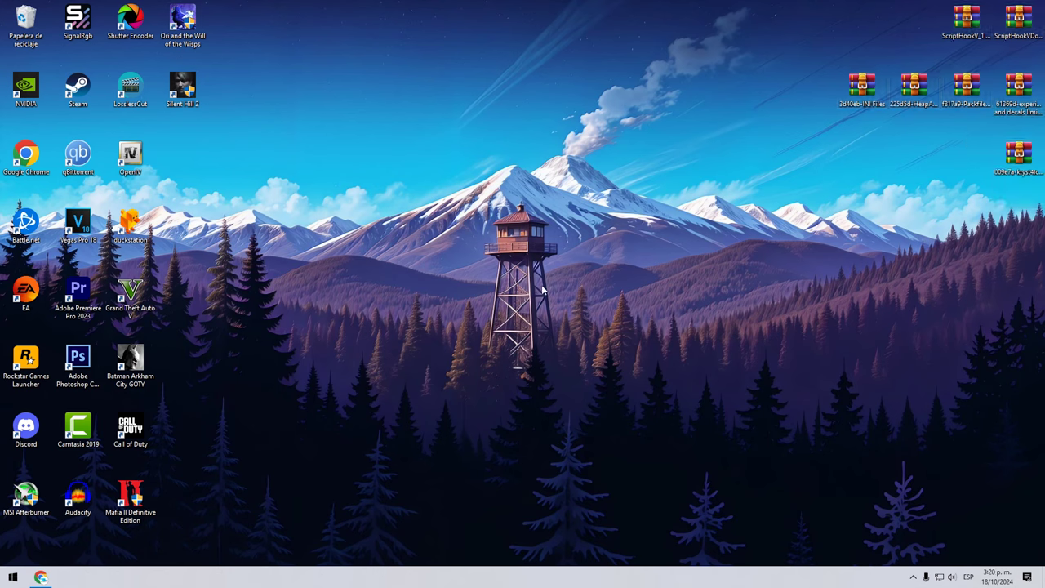
Open the ScriptHookV_1.0.3351.0.zip archive side by side with the game folder D:\Juegos\Grand Theft Auto V
{"action": "double_click", "coordinate": [966, 20]}
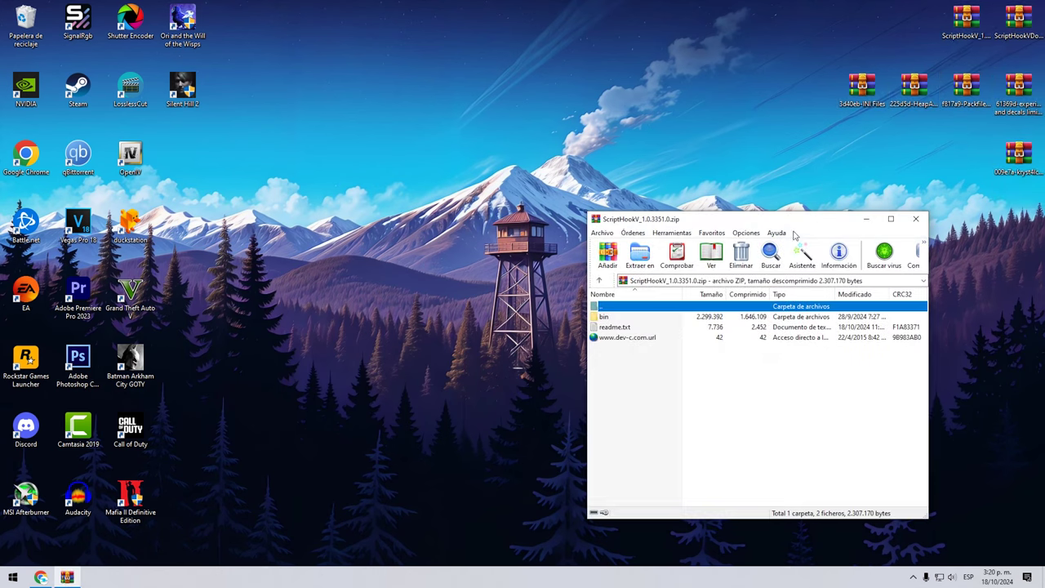
{"action": "left_click_drag", "start_coordinate": [794, 235], "coordinate": [1044, 236]}
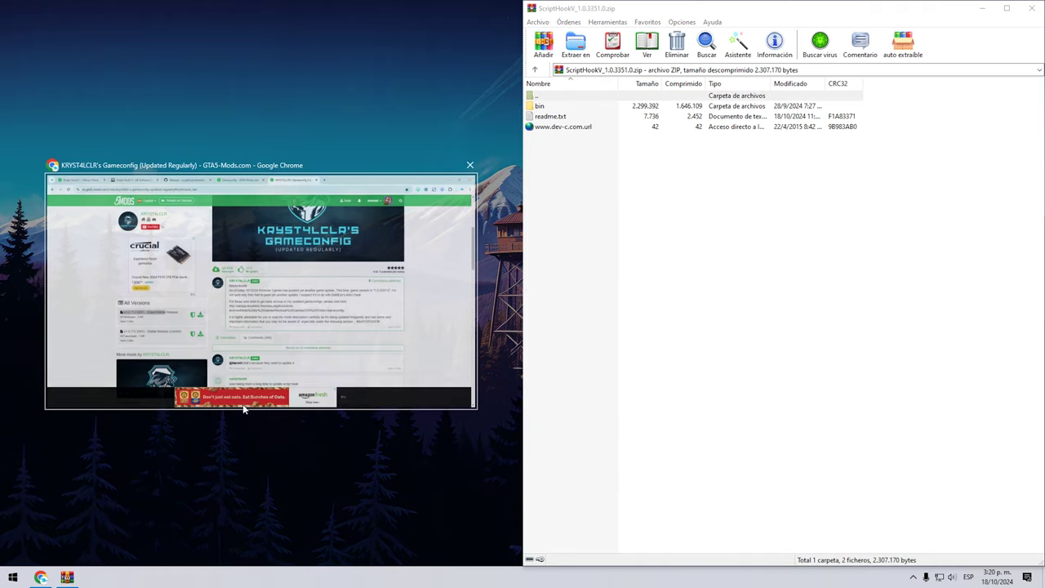
{"action": "left_click", "coordinate": [13, 578]}
{"action": "key", "text": "super+e"}
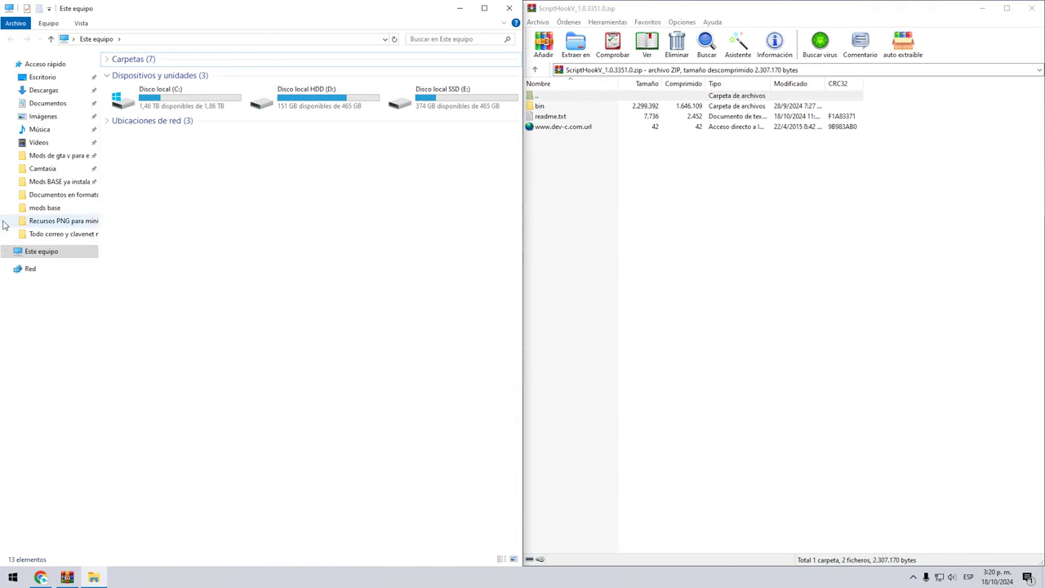
{"action": "double_click", "coordinate": [276, 105]}
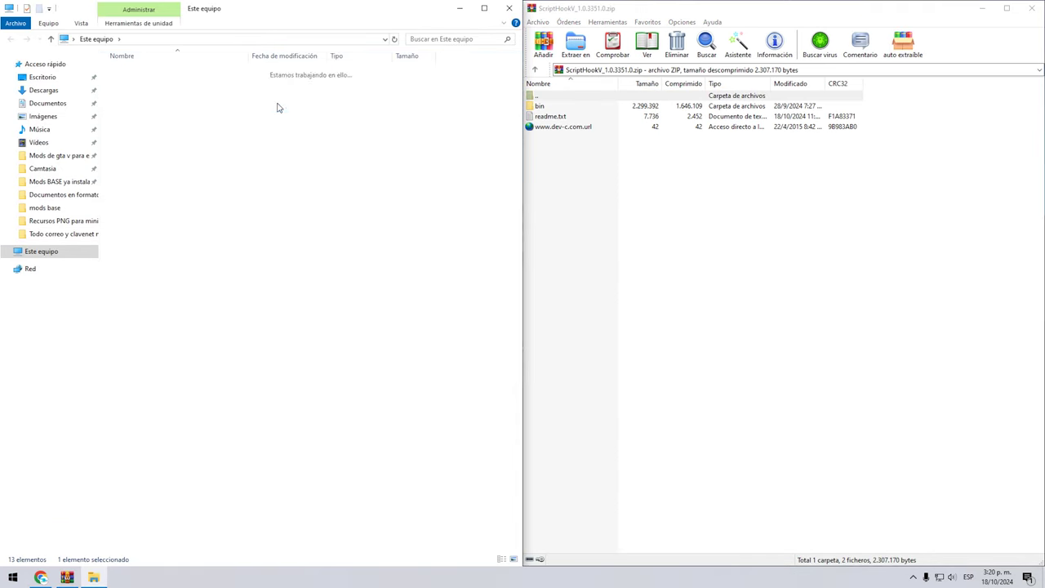
{"action": "double_click", "coordinate": [130, 106]}
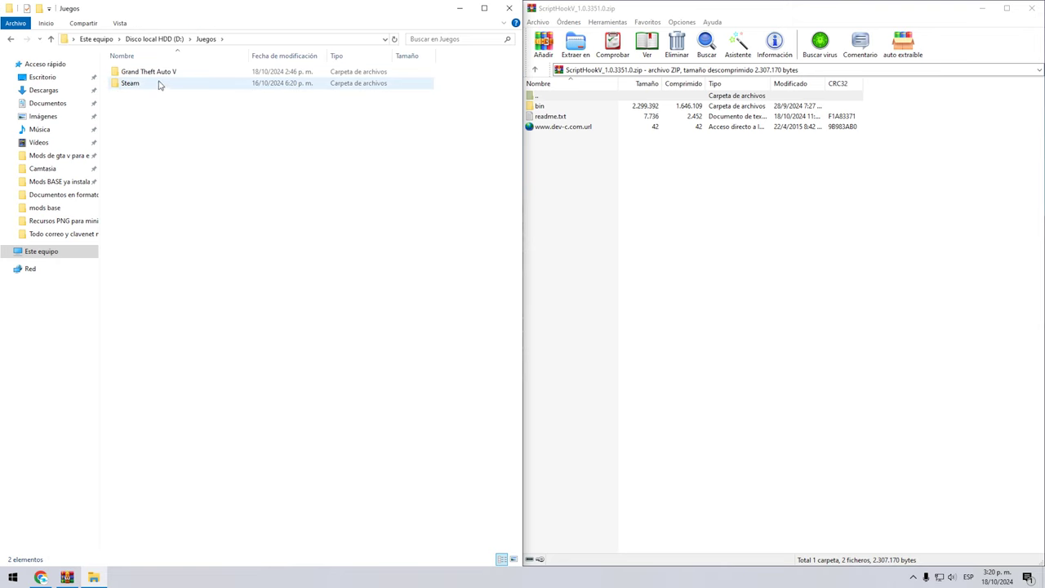
{"action": "double_click", "coordinate": [159, 72]}
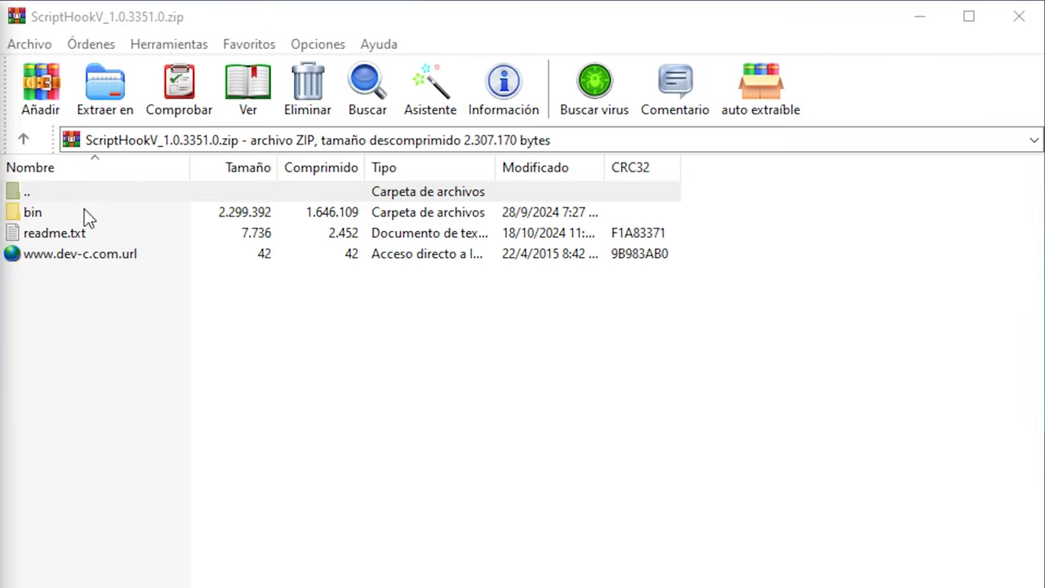
Extract dinput8.dll, NativeTrainer.asi and ScriptHookV.dll from the archive's bin folder into Grand Theft Auto V, replacing the existing files, and close the archive
{"action": "left_click", "coordinate": [85, 209]}
{"action": "double_click", "coordinate": [94, 215]}
{"action": "left_click_drag", "start_coordinate": [145, 308], "coordinate": [459, 181]}
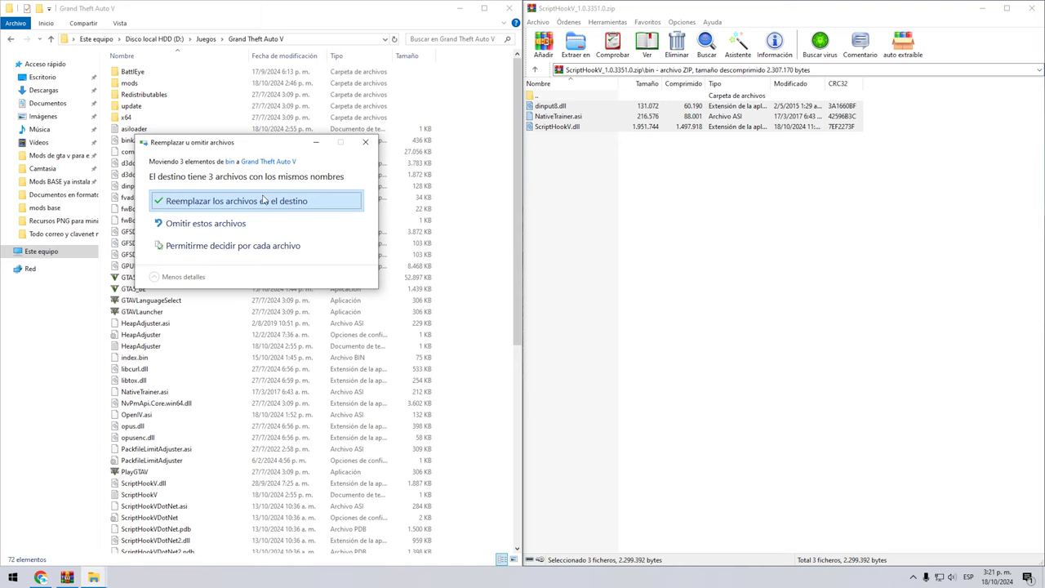
{"action": "left_click", "coordinate": [263, 200]}
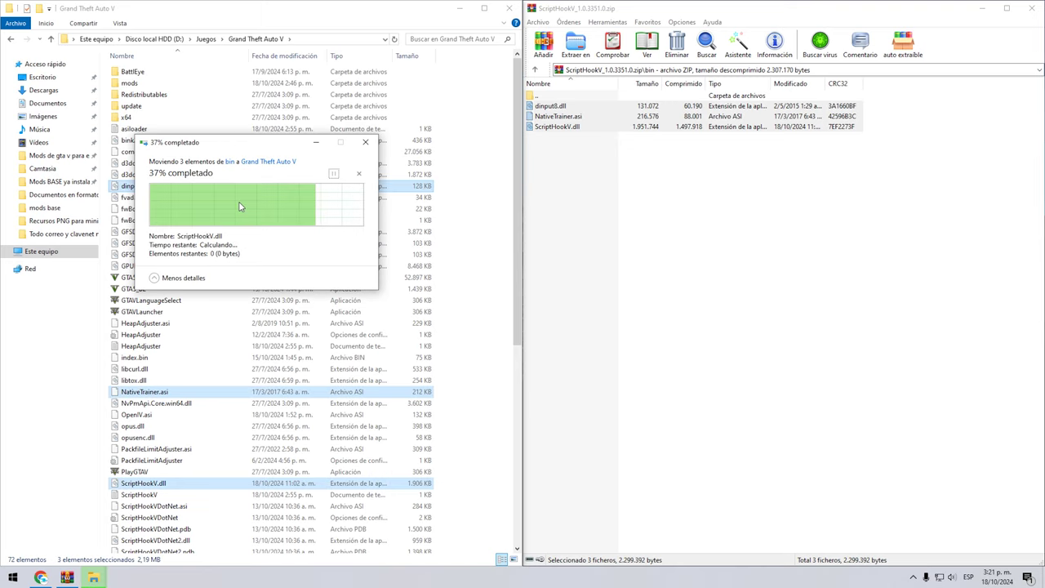
{"action": "left_click", "coordinate": [1031, 8]}
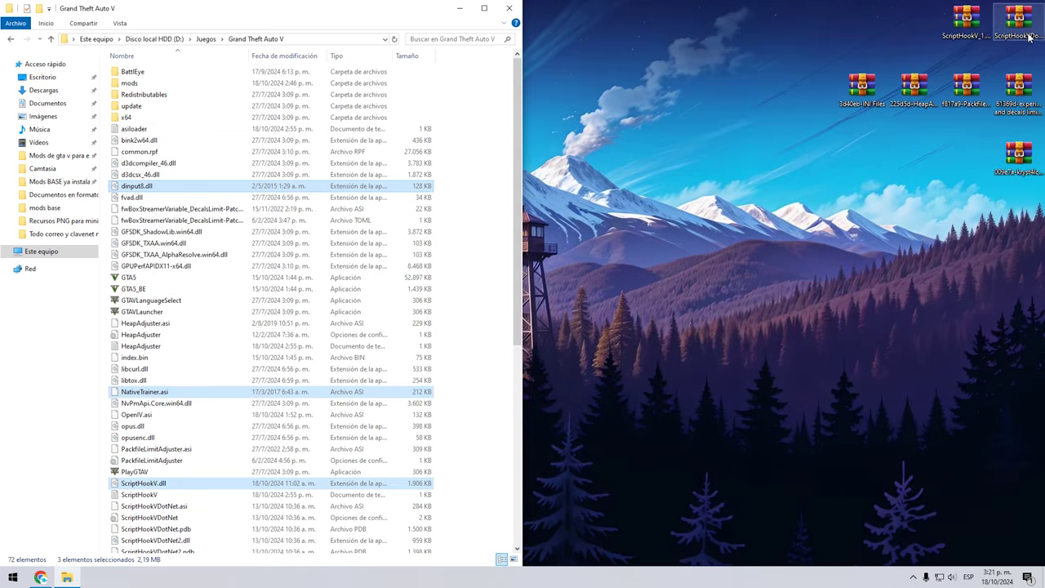
Extract the seven ScriptHookVDotNet .asi, .ini, .pdb and .dll files from the nightly.132 archive into the game folder, replacing existing ones, and close it
{"action": "double_click", "coordinate": [1018, 18]}
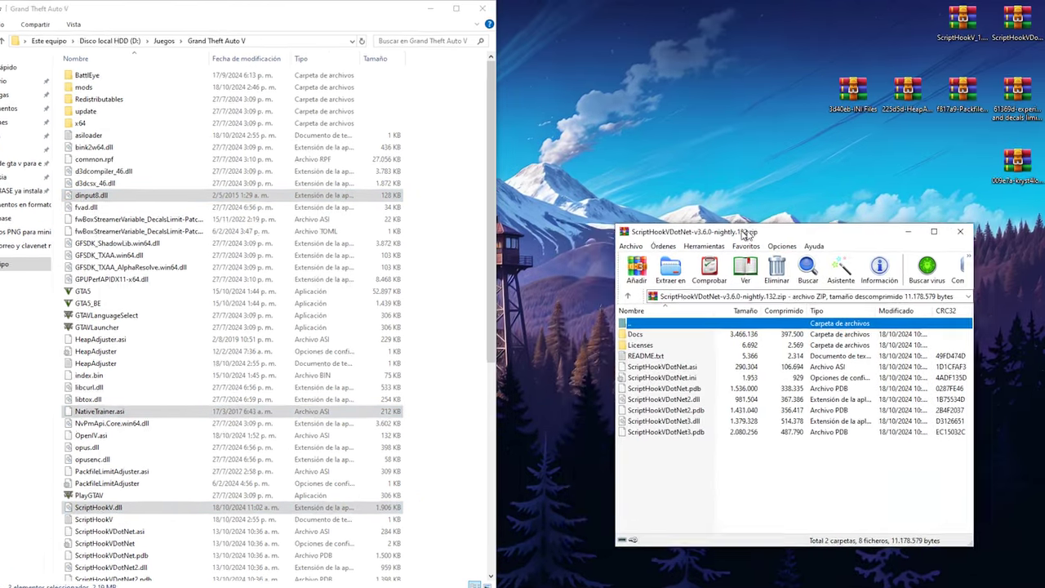
{"action": "double_click", "coordinate": [712, 220]}
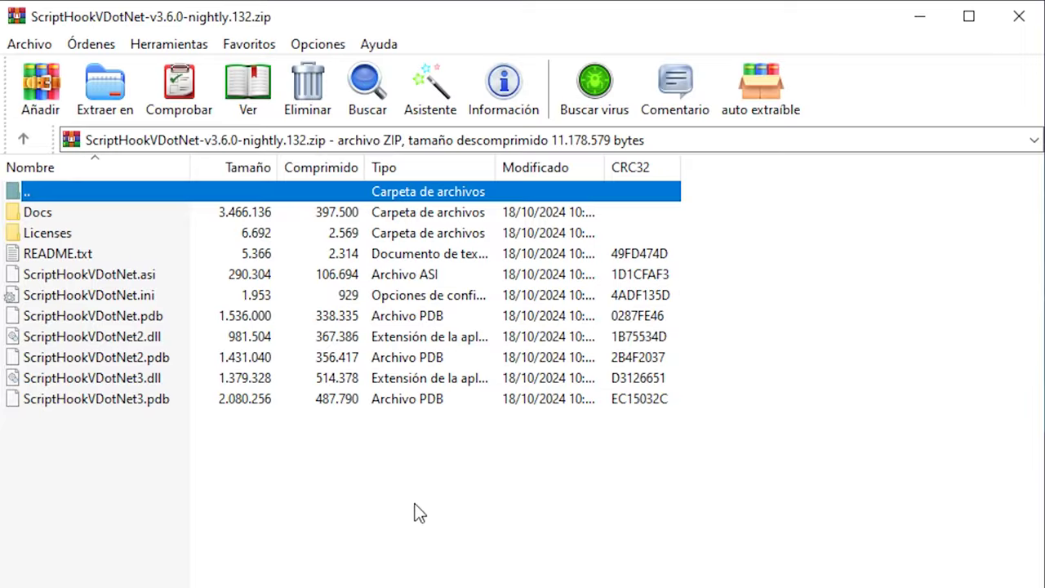
{"action": "left_click_drag", "start_coordinate": [215, 430], "coordinate": [457, 236]}
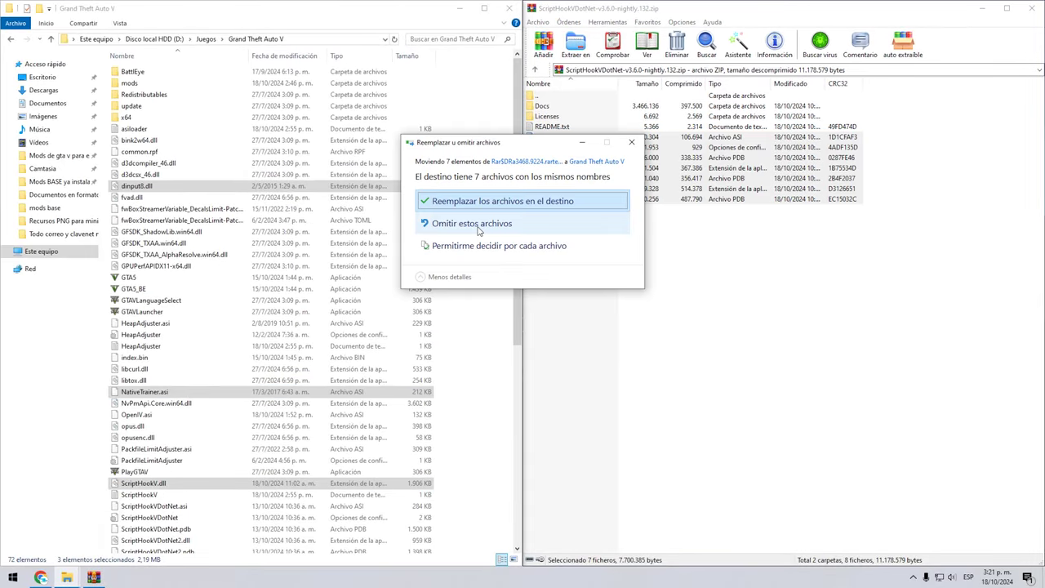
{"action": "left_click", "coordinate": [447, 206]}
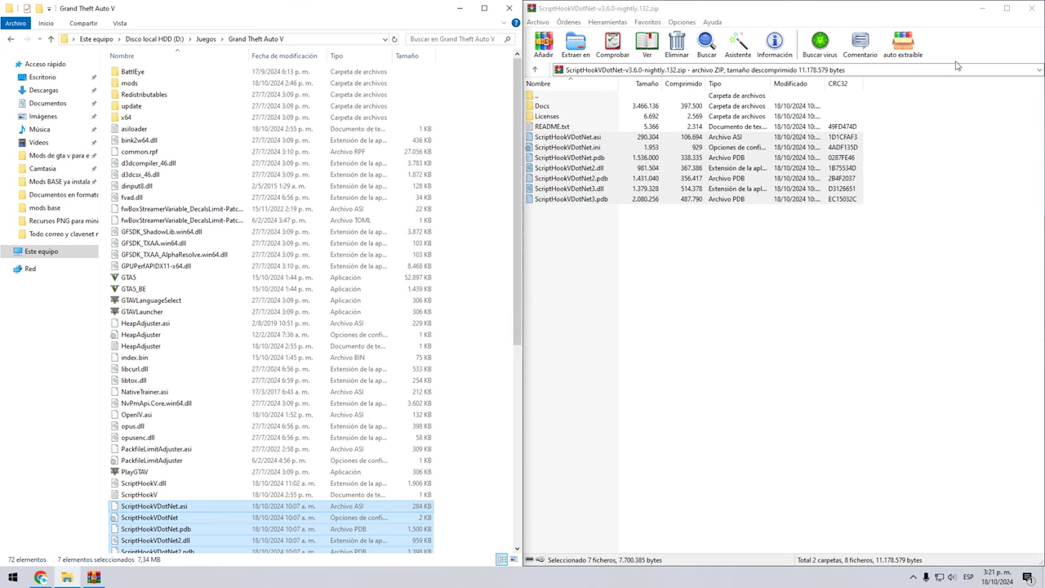
{"action": "left_click", "coordinate": [1028, 10]}
Extract the fwBoxStreamerVariable TOML, HeapAdjuster.ini and PackfileLimitAdjuster.ini from 3d40eb-INI Files.rar into the game folder, replacing existing files, and close the archive
{"action": "double_click", "coordinate": [853, 79]}
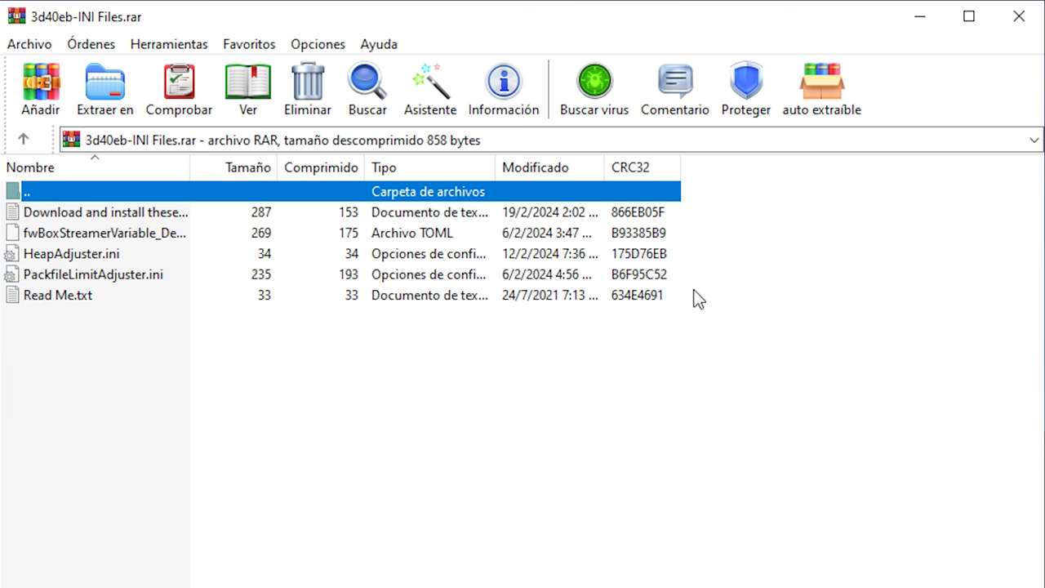
{"action": "left_click_drag", "start_coordinate": [696, 276], "coordinate": [121, 231]}
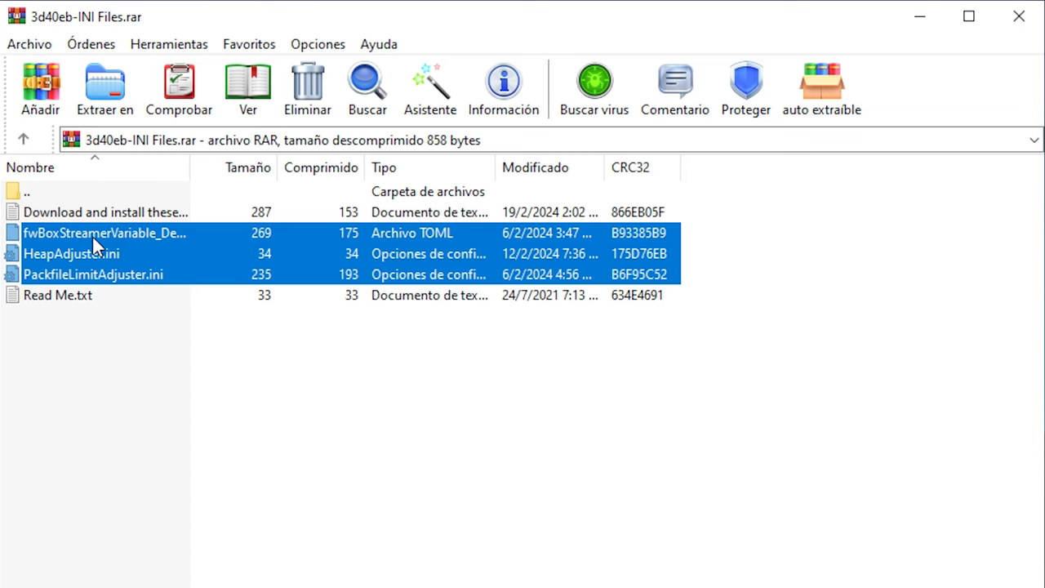
{"action": "left_click_drag", "start_coordinate": [93, 245], "coordinate": [0, 512]}
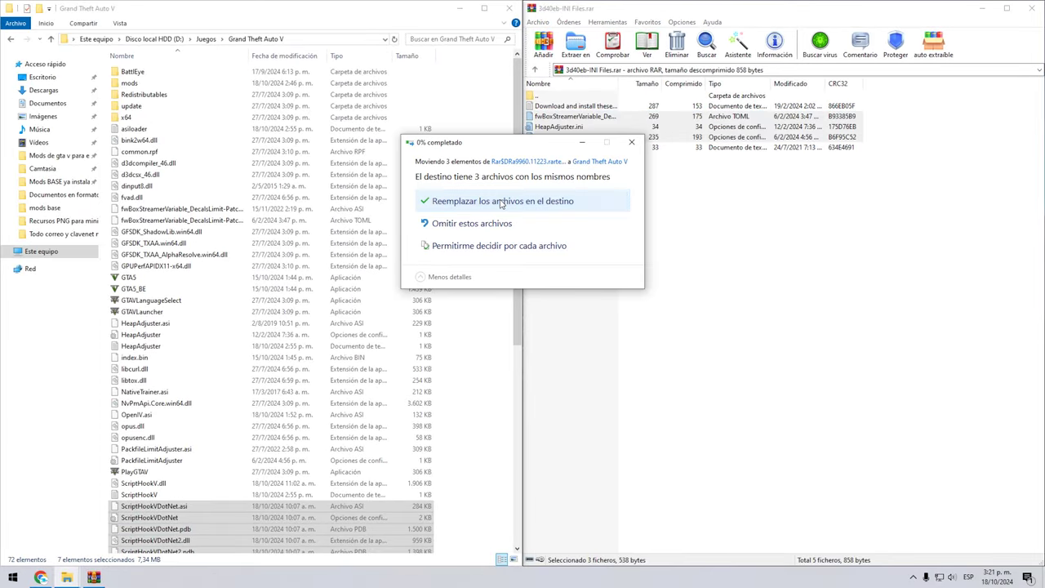
{"action": "left_click", "coordinate": [481, 202]}
{"action": "left_click", "coordinate": [1033, 9]}
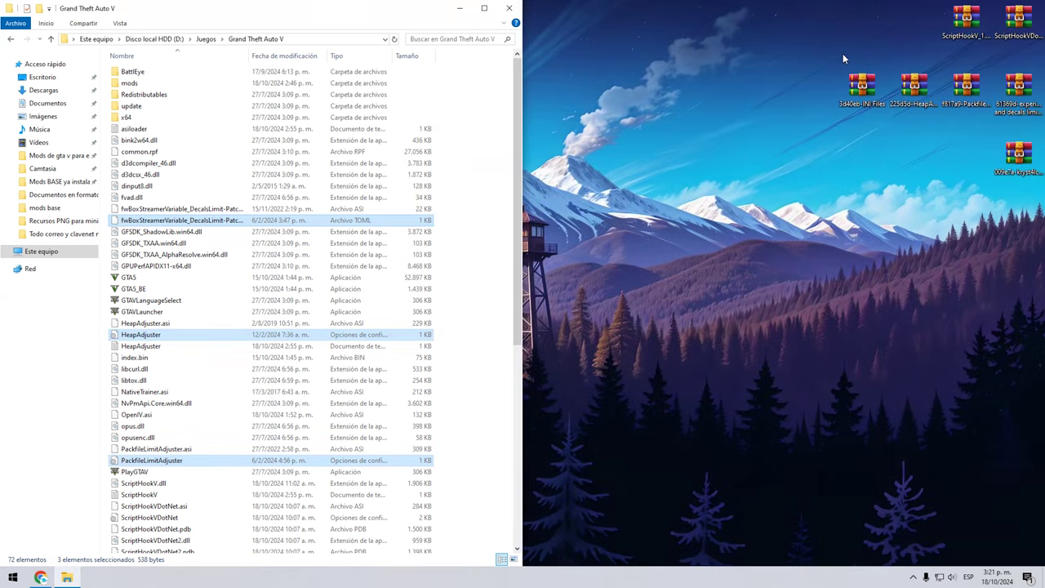
Extract only HeapAdjuster.asi from 225d5d-HeapAdjuster-ini.zip into the Grand Theft Auto V folder, replacing the existing file, and close the archive
{"action": "double_click", "coordinate": [913, 100]}
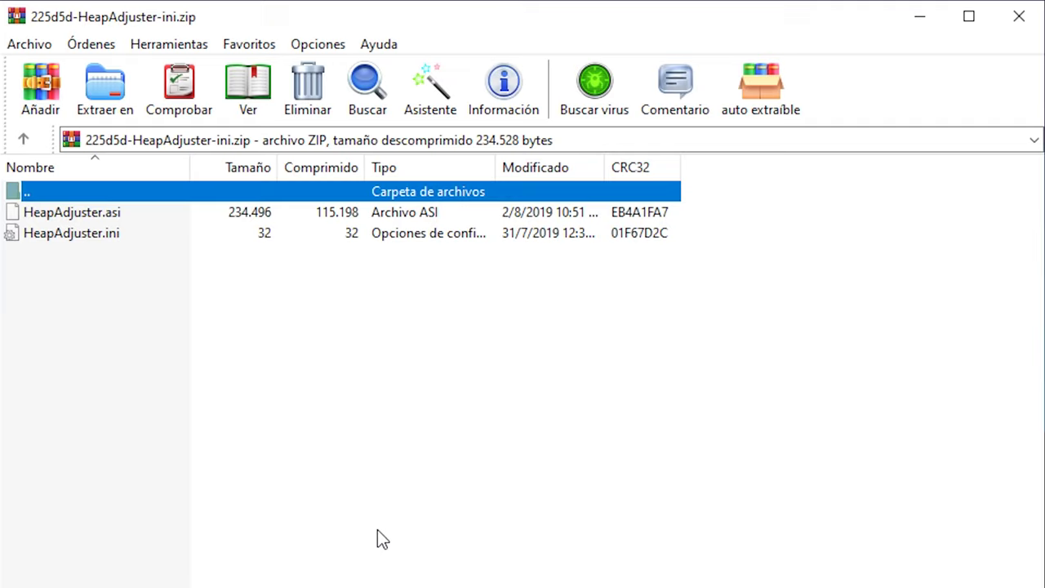
{"action": "left_click", "coordinate": [78, 215]}
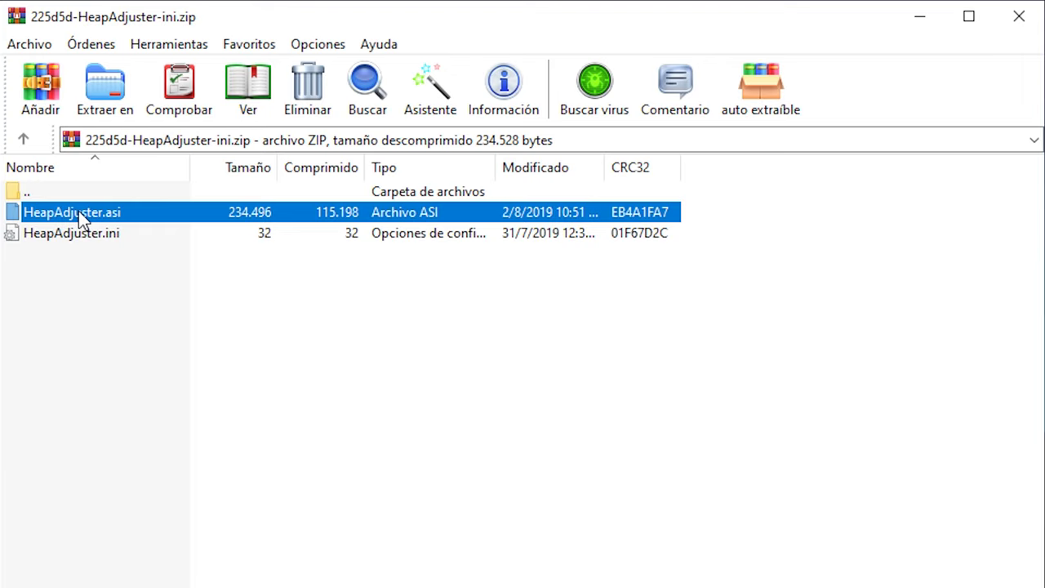
{"action": "left_click_drag", "start_coordinate": [78, 211], "coordinate": [478, 250]}
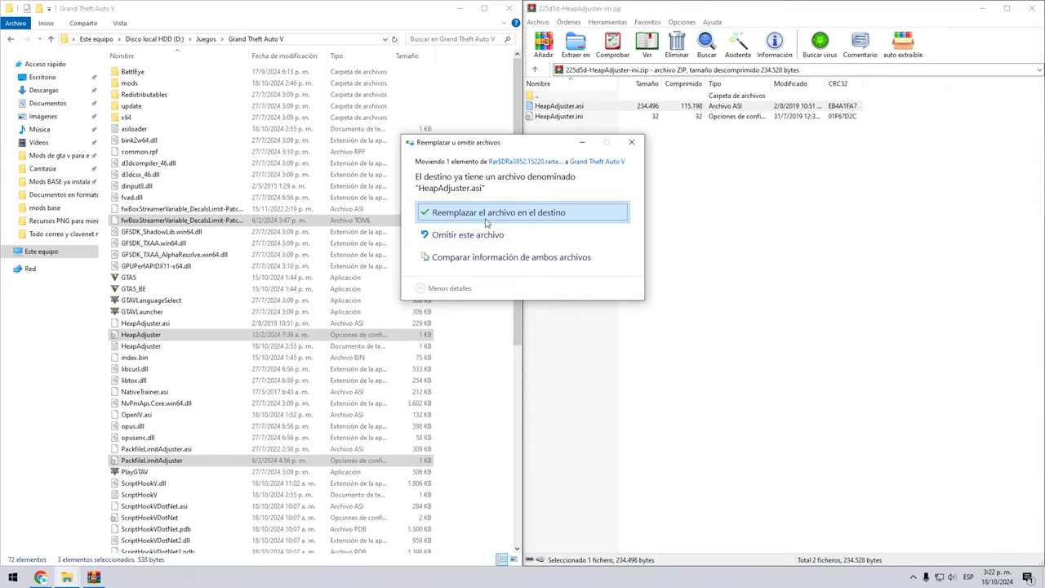
{"action": "left_click", "coordinate": [487, 219]}
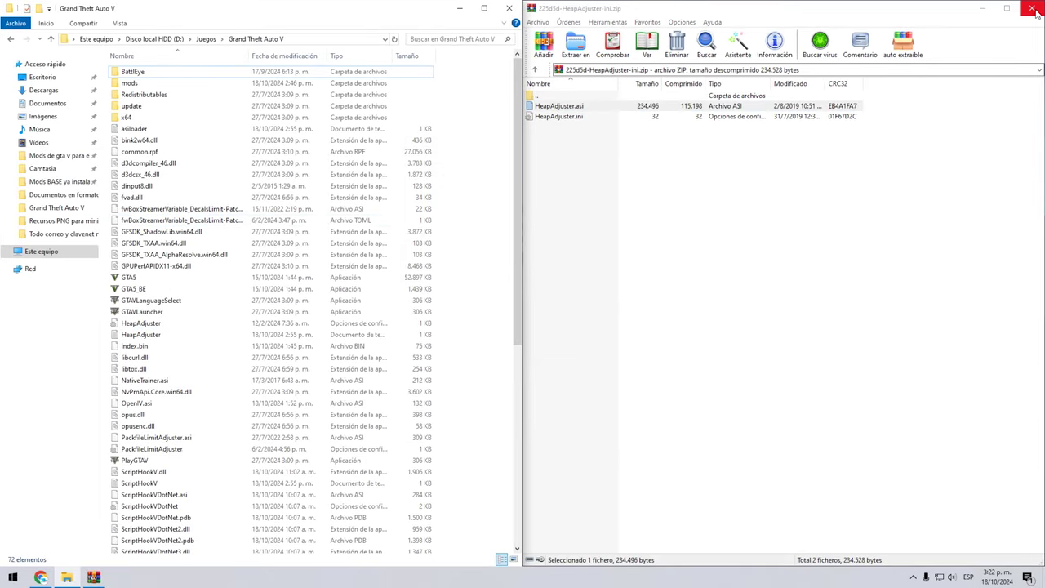
{"action": "left_click", "coordinate": [1032, 9]}
Extract only PackfileLimitAdjuster.asi from f817a9-PackfileLimitAdjuster.zip into the Grand Theft Auto V folder, replacing the existing file, and close the archive
{"action": "double_click", "coordinate": [965, 88]}
{"action": "left_click_drag", "start_coordinate": [701, 218], "coordinate": [1043, 270]}
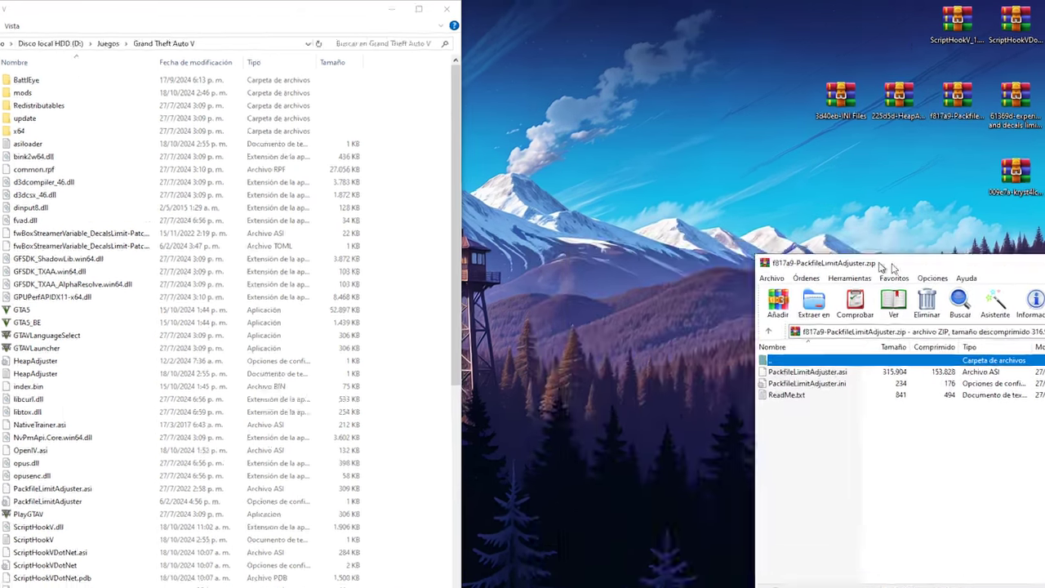
{"action": "left_click_drag", "start_coordinate": [507, 119], "coordinate": [408, 256]}
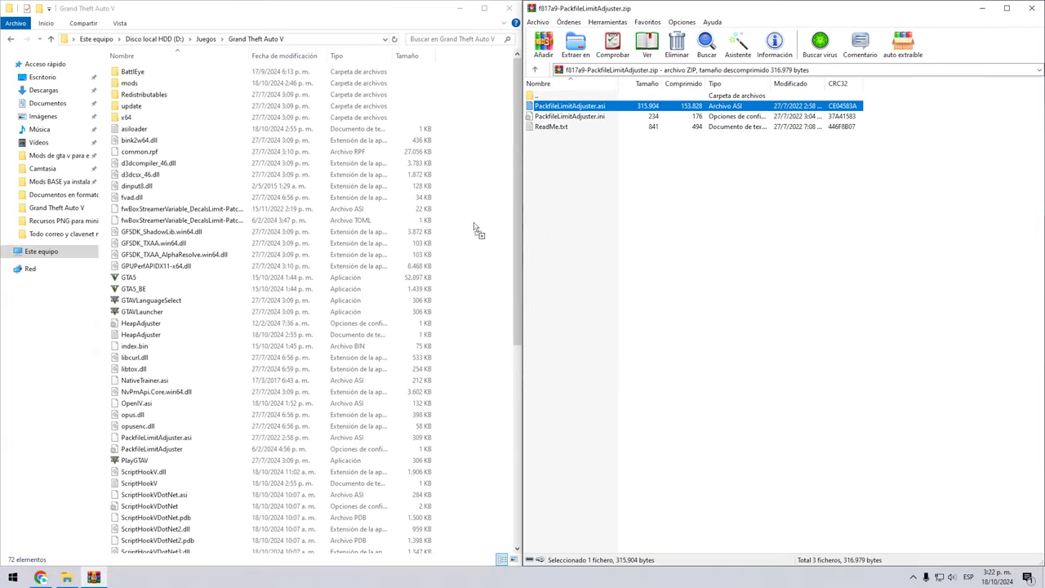
{"action": "left_click_drag", "start_coordinate": [476, 230], "coordinate": [474, 227]}
{"action": "left_click", "coordinate": [482, 212]}
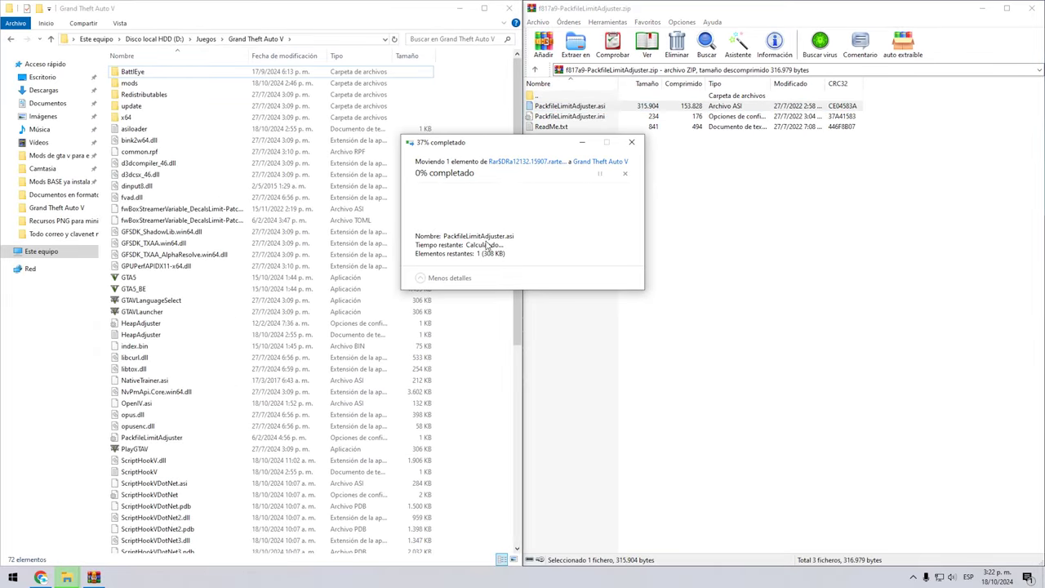
{"action": "left_click", "coordinate": [1032, 9]}
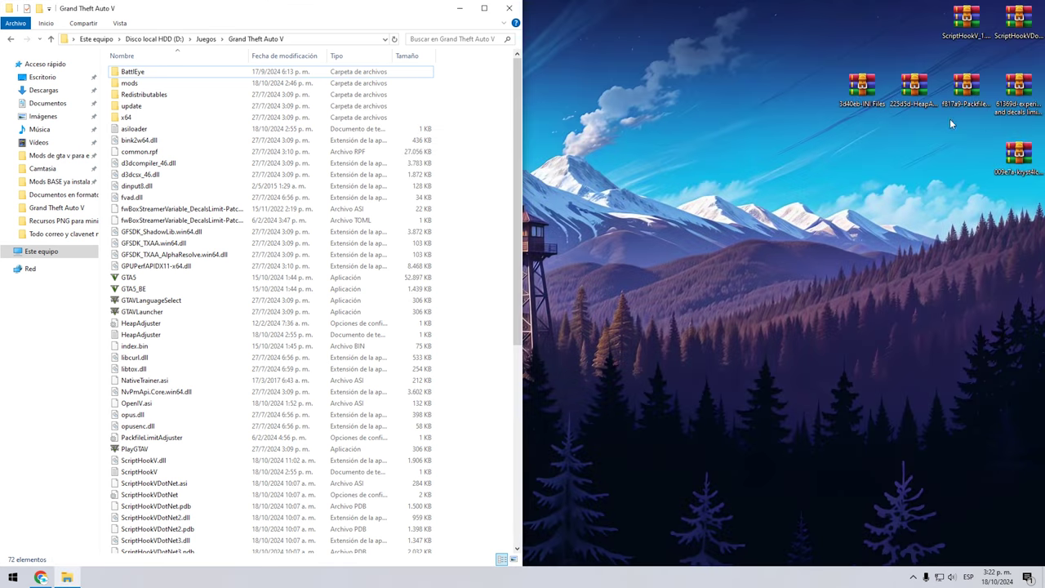
Extract only fwBoxStreamerVariable_DecalsLimit-Patch.asi from the decals limit Patch.7z archive into the game folder, replacing the existing file, and close the archive
{"action": "double_click", "coordinate": [1018, 91]}
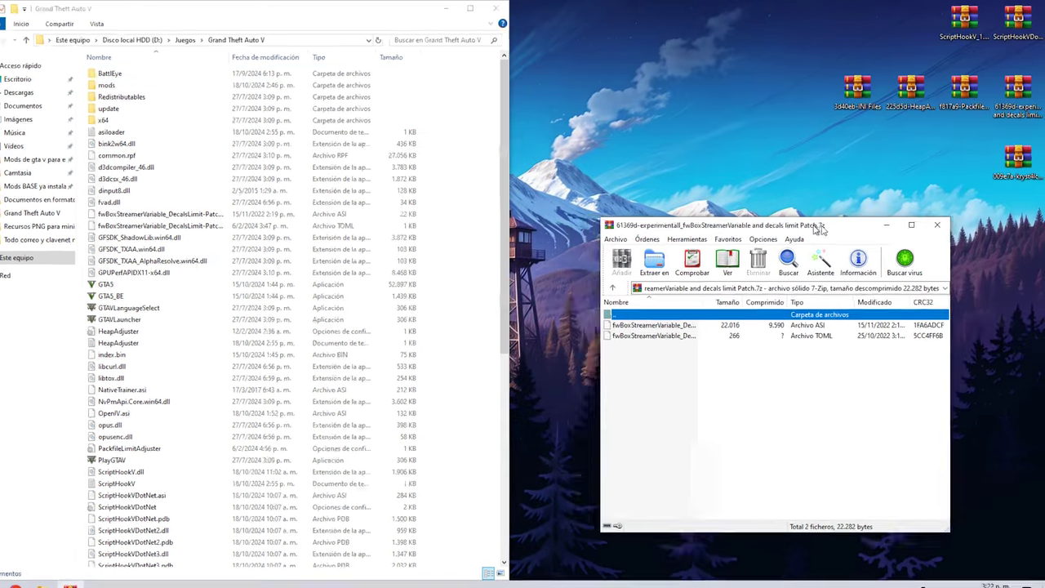
{"action": "double_click", "coordinate": [826, 217]}
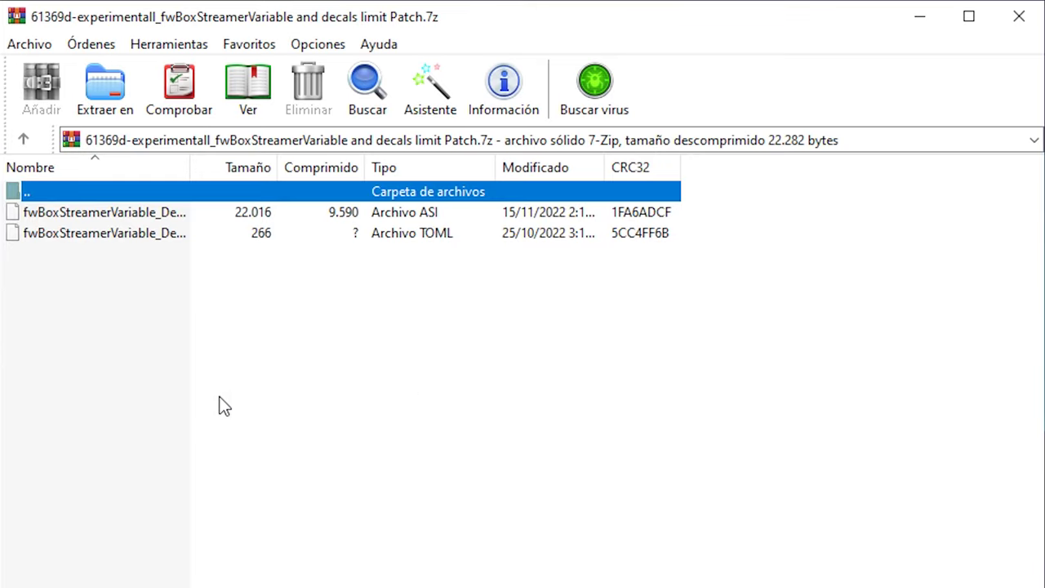
{"action": "left_click", "coordinate": [85, 212]}
{"action": "left_click_drag", "start_coordinate": [85, 211], "coordinate": [119, 281]}
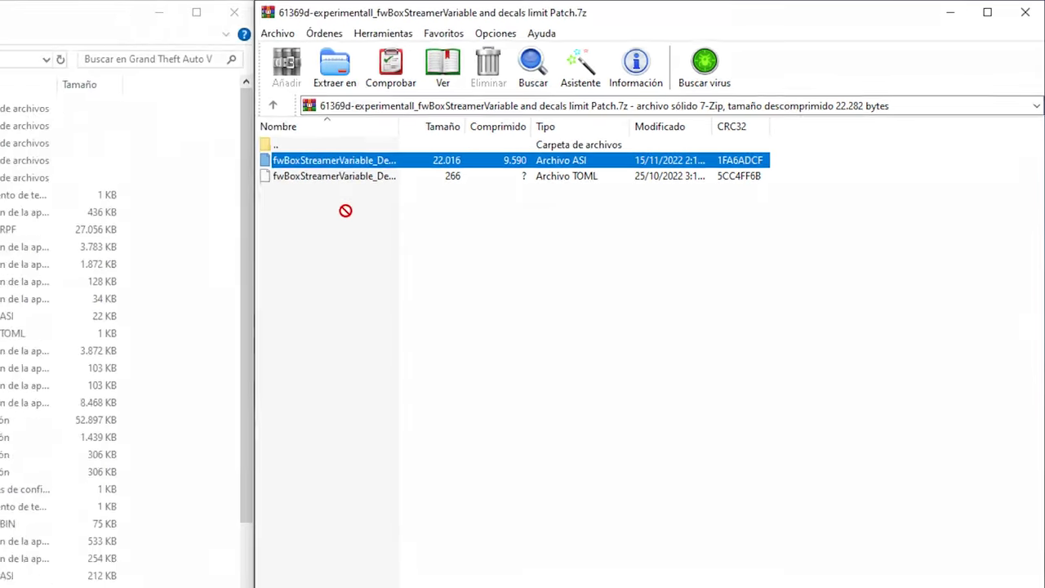
{"action": "left_click_drag", "start_coordinate": [346, 211], "coordinate": [205, 345]}
{"action": "left_click", "coordinate": [174, 324]}
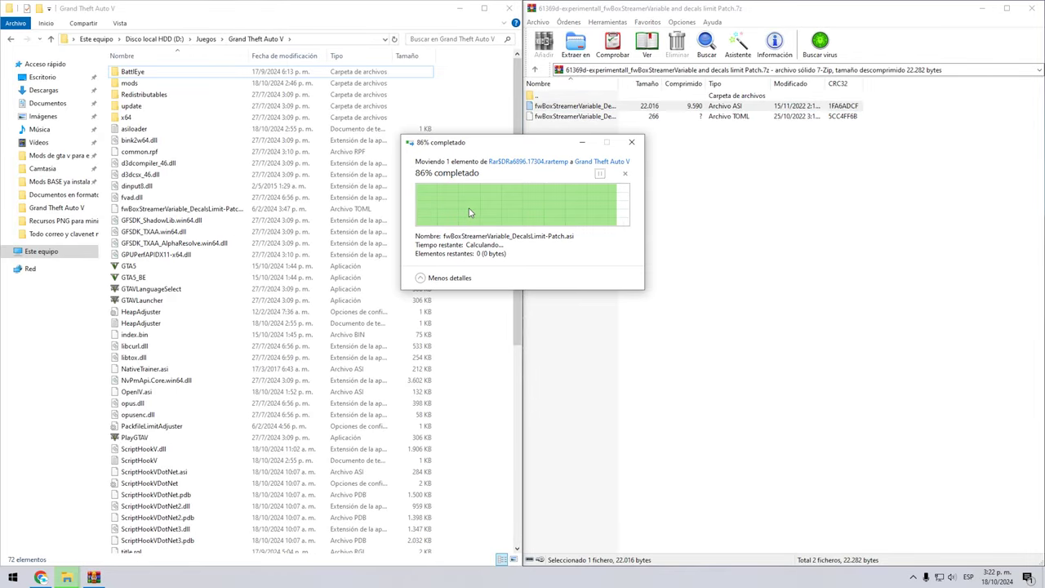
{"action": "left_click", "coordinate": [1033, 8]}
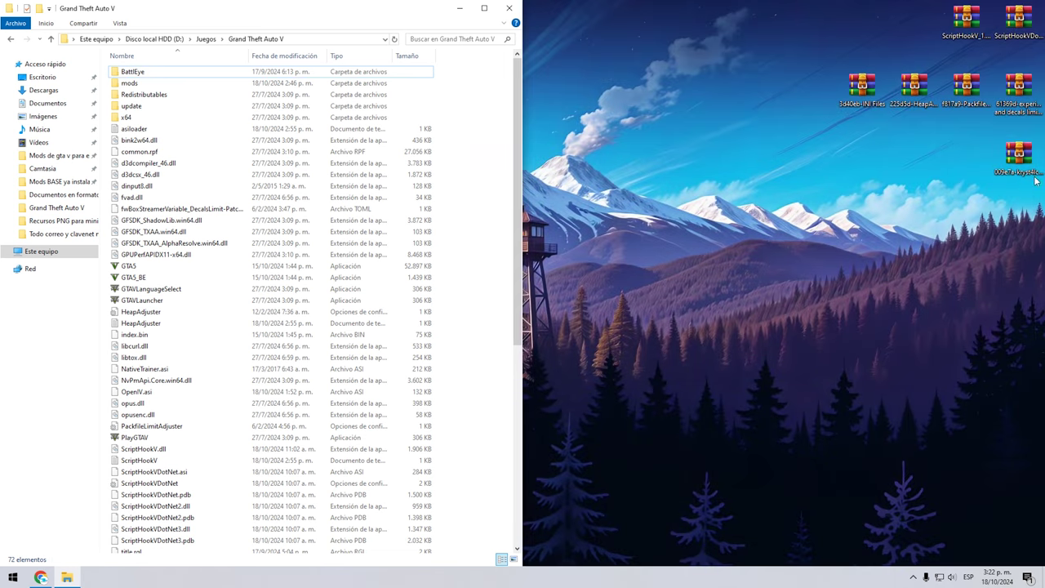
Open the 009e7a-kryst4lclr-gameconfig zip from the desktop and place its window beside the Grand Theft Auto V folder
{"action": "double_click", "coordinate": [1027, 149]}
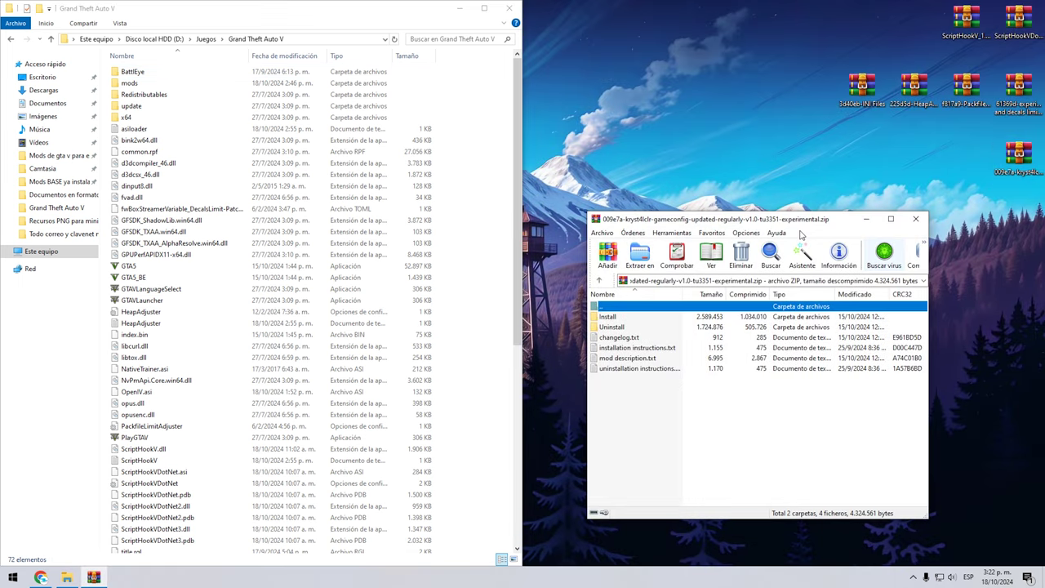
{"action": "key", "text": "super+Right"}
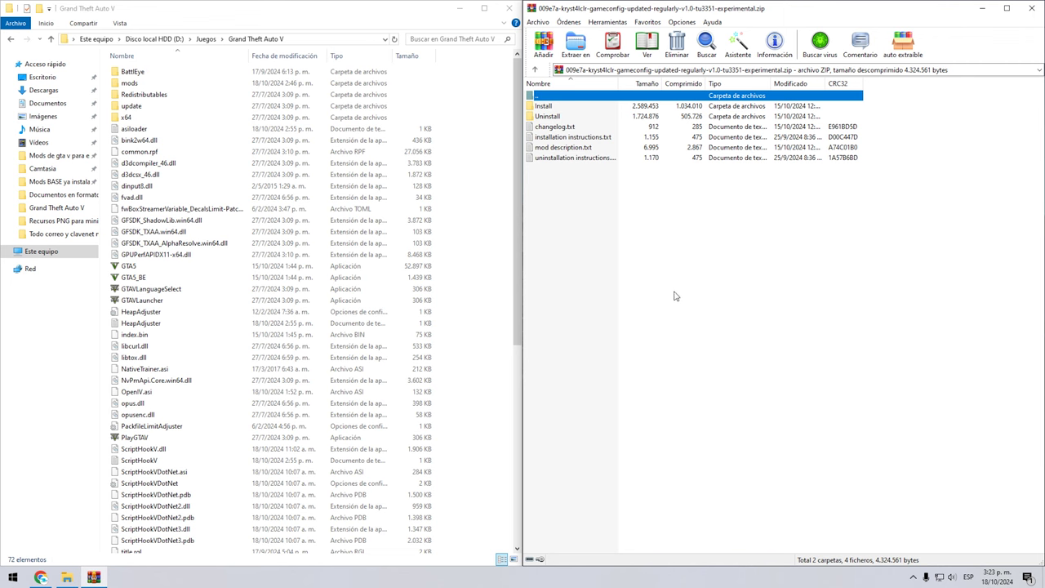
Compare the versions listed on the Gameconfig and KRYST4LCLR's Gameconfig pages in Chrome, and return to the open archive
{"action": "left_click", "coordinate": [40, 577]}
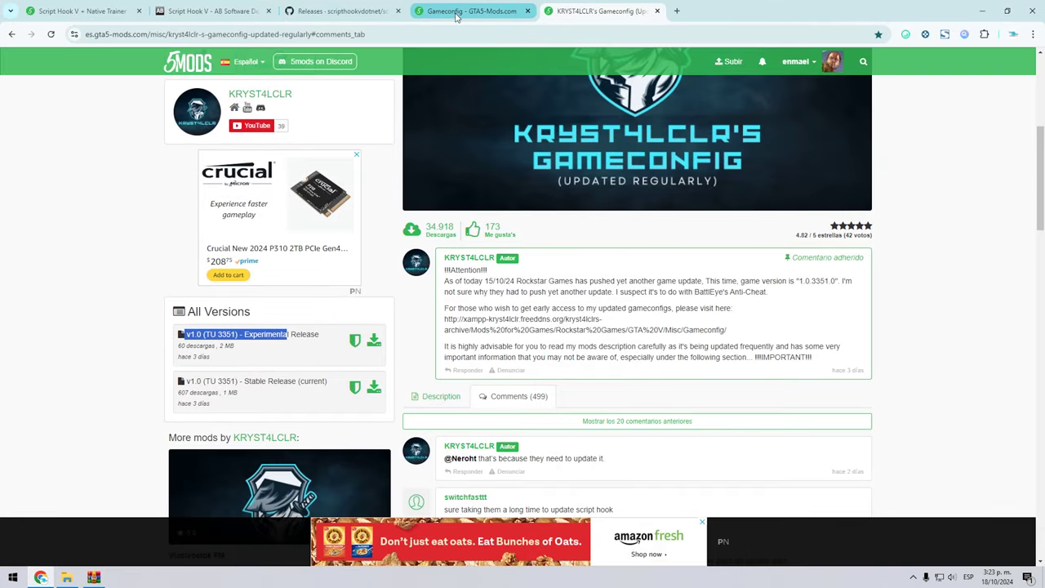
{"action": "left_click", "coordinate": [458, 12]}
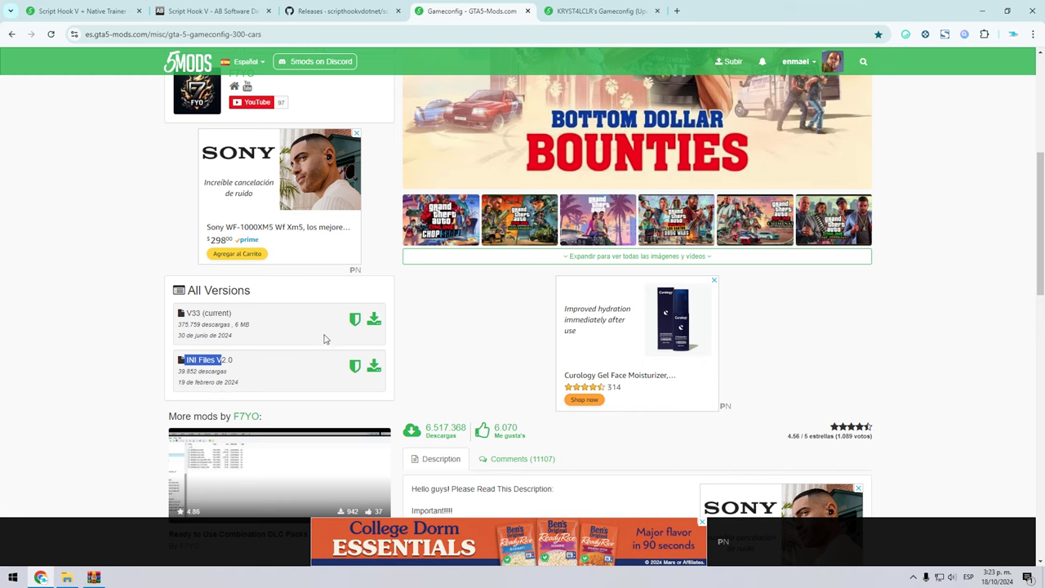
{"action": "scroll", "coordinate": [324, 338], "scroll_direction": "up", "scroll_amount": 4}
{"action": "scroll", "coordinate": [356, 361], "scroll_direction": "down", "scroll_amount": 3}
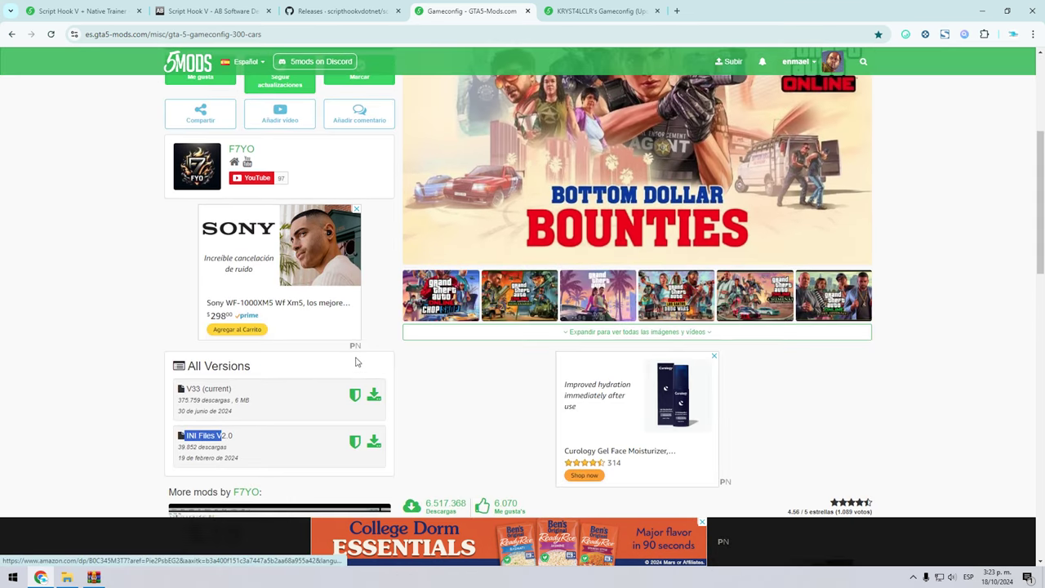
{"action": "scroll", "coordinate": [356, 362], "scroll_direction": "down", "scroll_amount": 1}
{"action": "mouse_move", "coordinate": [184, 298]}
{"action": "left_mouse_down"}
{"action": "mouse_move", "coordinate": [236, 299]}
{"action": "mouse_move", "coordinate": [199, 298]}
{"action": "left_mouse_up"}
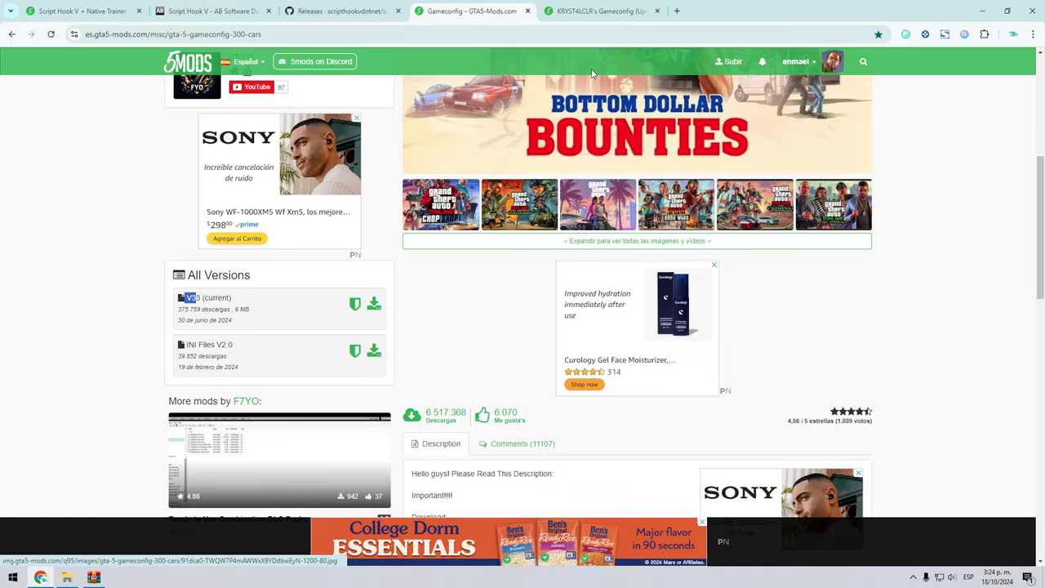
{"action": "left_click", "coordinate": [574, 12]}
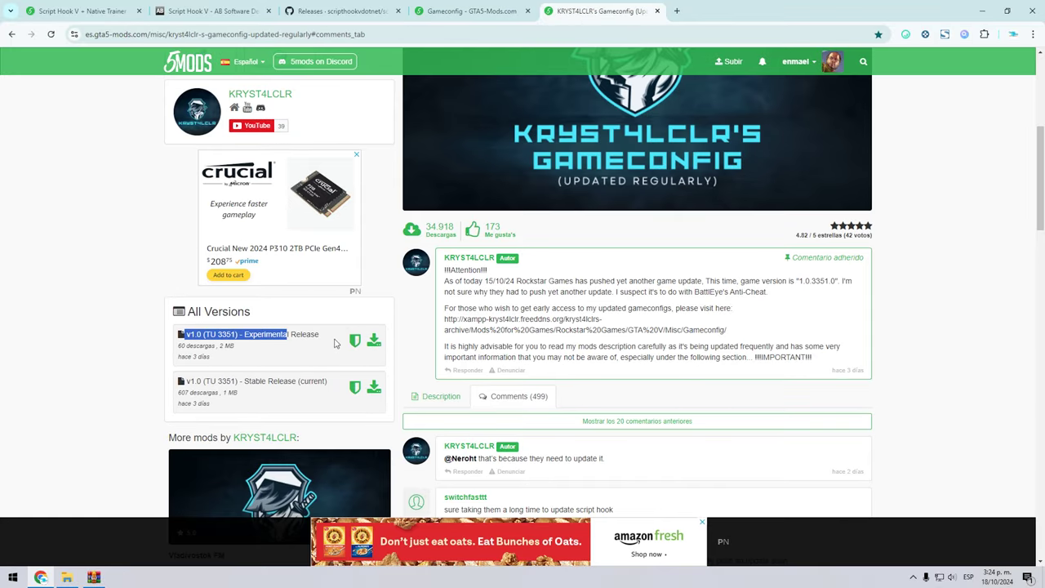
{"action": "scroll", "coordinate": [334, 343], "scroll_direction": "up", "scroll_amount": 2}
{"action": "scroll", "coordinate": [407, 332], "scroll_direction": "down", "scroll_amount": 1}
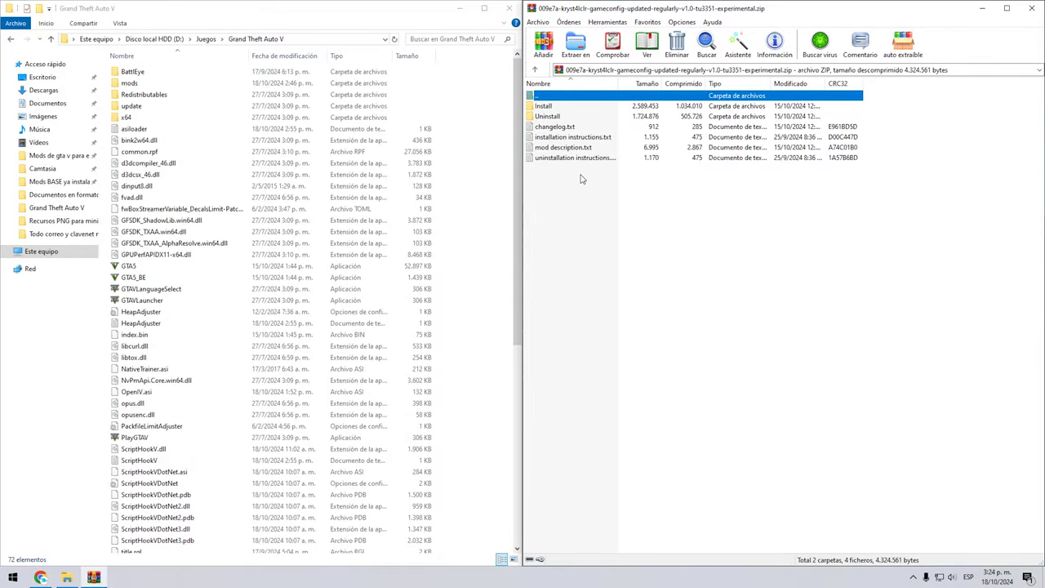
In the archive, browse to Install\Manual\kryst4lclrs_experimental_gameconfig_v3351_current and select gameconfig.xml
{"action": "left_click", "coordinate": [552, 107]}
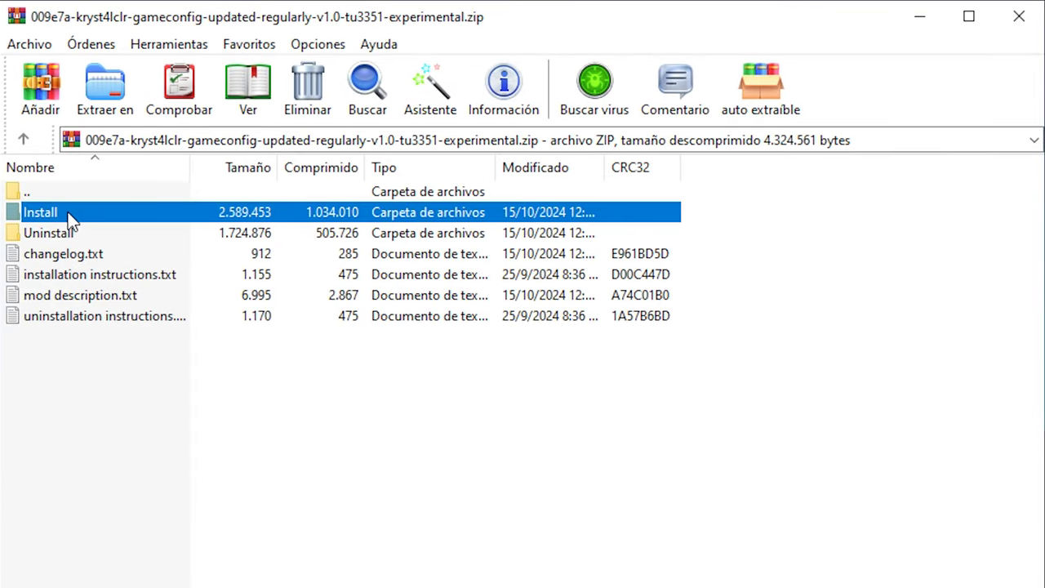
{"action": "double_click", "coordinate": [72, 219]}
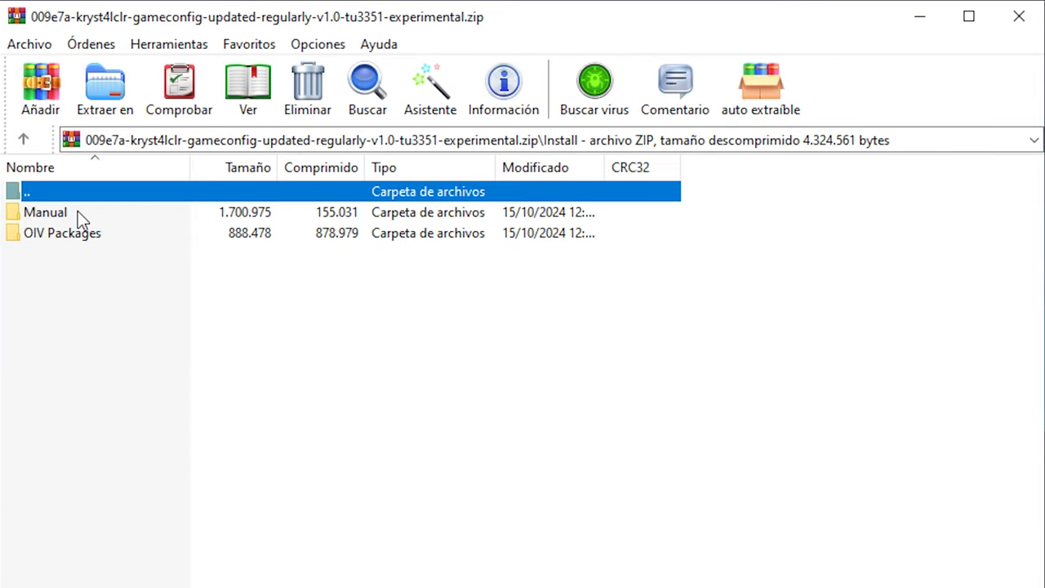
{"action": "double_click", "coordinate": [78, 212]}
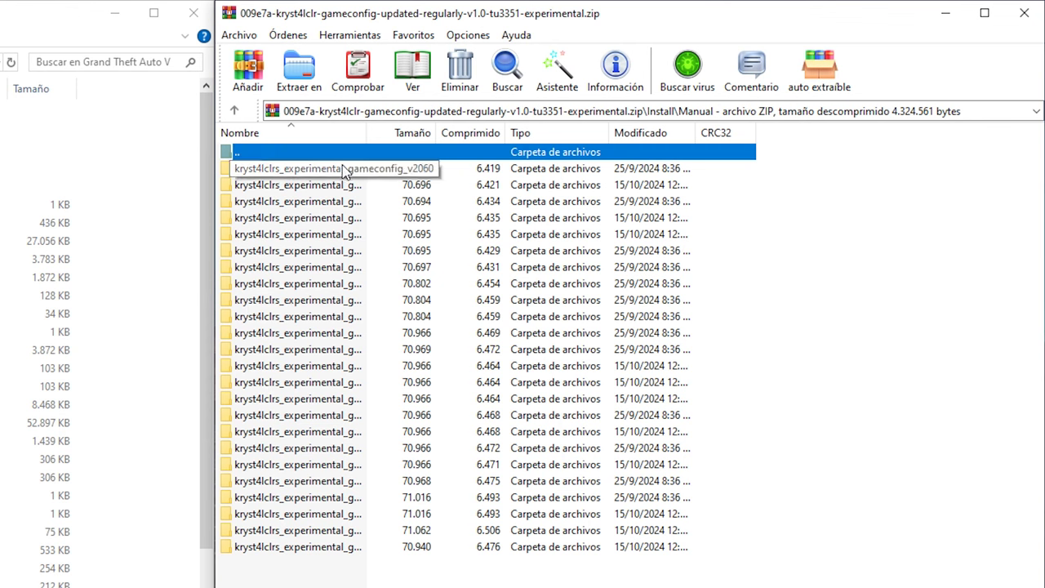
{"action": "left_click", "coordinate": [300, 554]}
{"action": "double_click", "coordinate": [301, 548]}
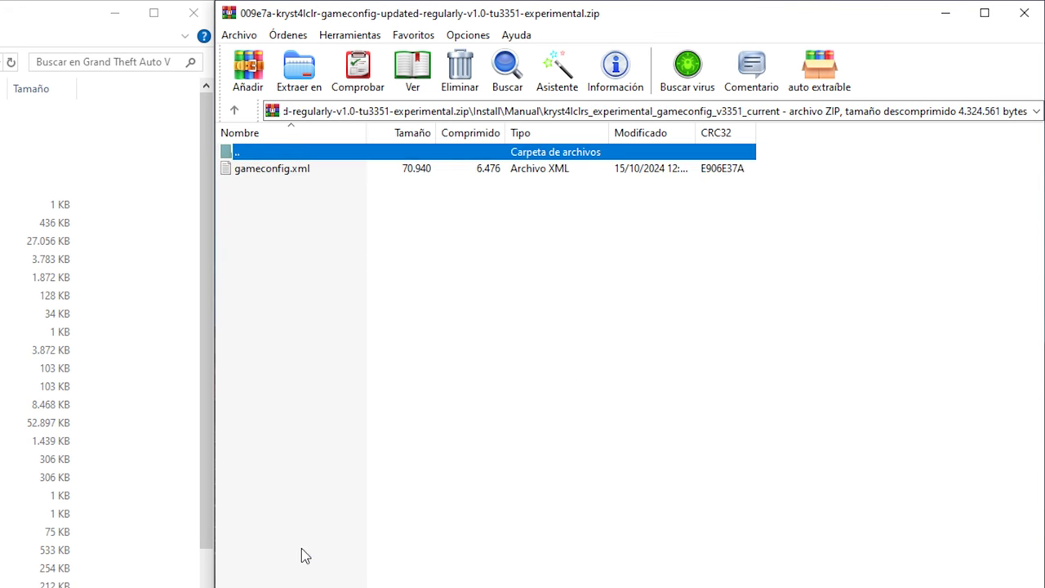
{"action": "left_click", "coordinate": [323, 173]}
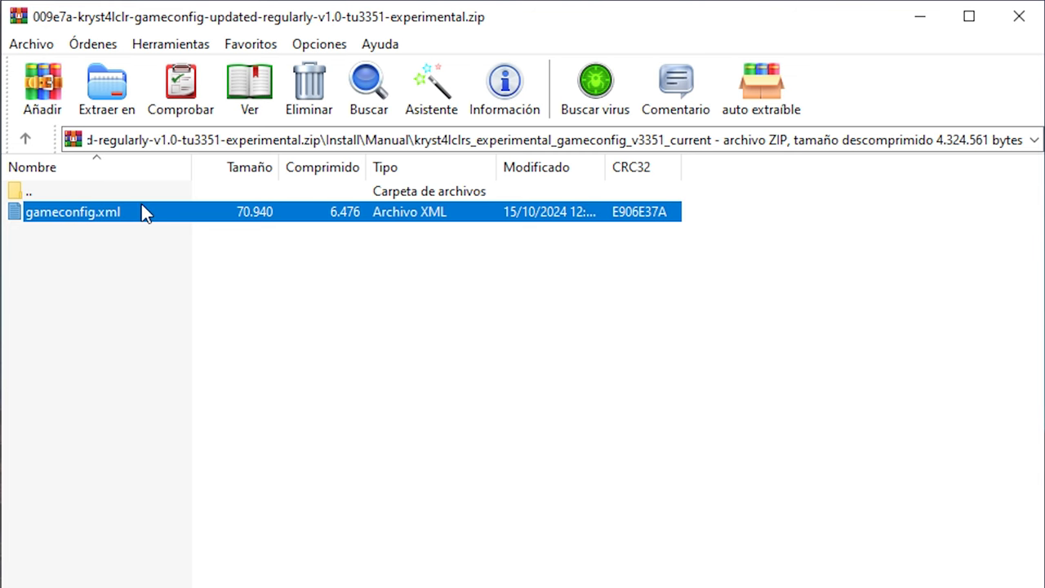
Close the game folder, open Grand Theft Auto V for Windows in OpenIV beside the archive, and enable edit mode
{"action": "left_click", "coordinate": [510, 8]}
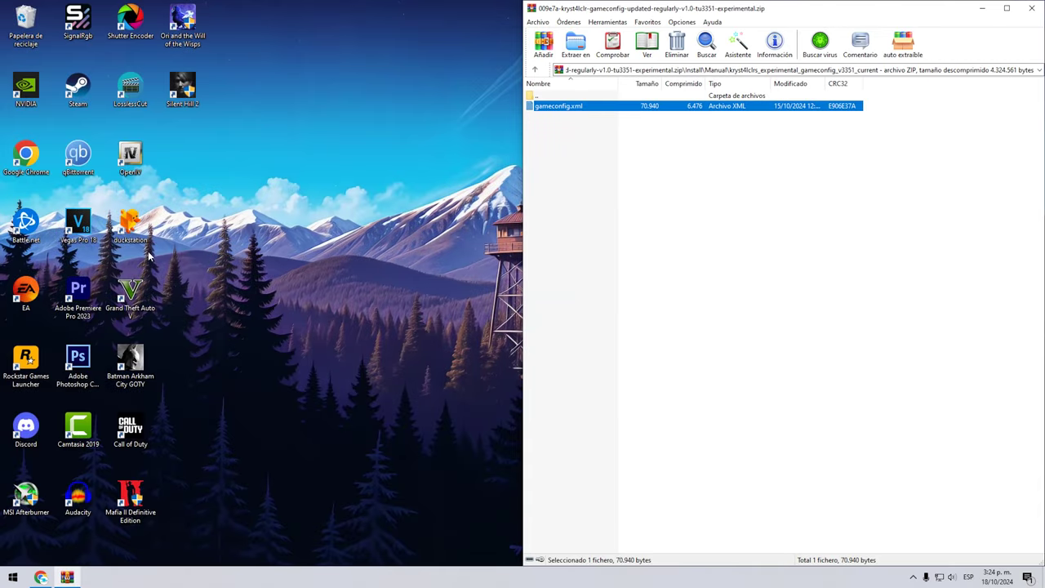
{"action": "left_click", "coordinate": [131, 156]}
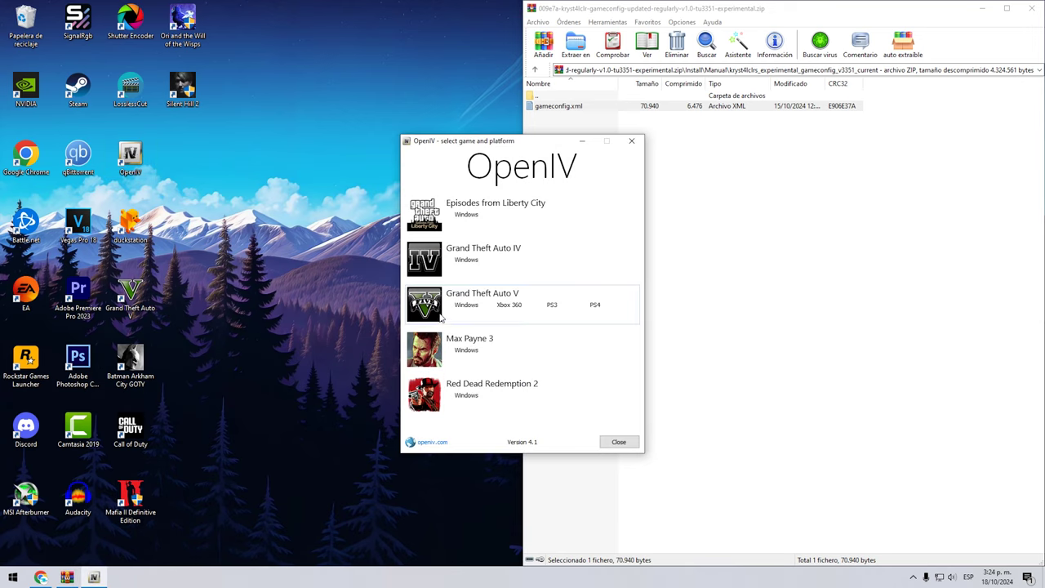
{"action": "left_click", "coordinate": [465, 303]}
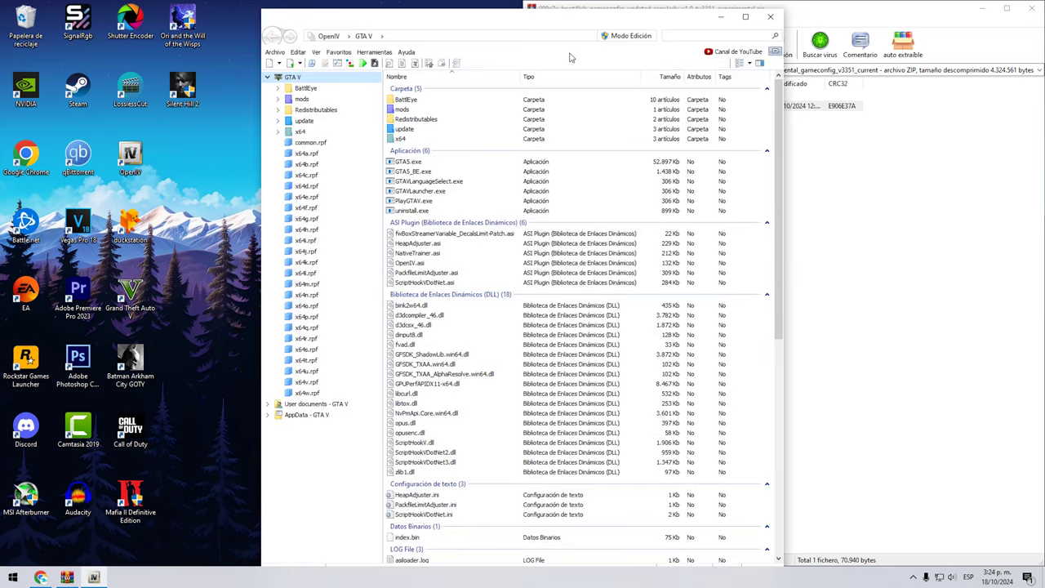
{"action": "left_click_drag", "start_coordinate": [503, 34], "coordinate": [1, 210]}
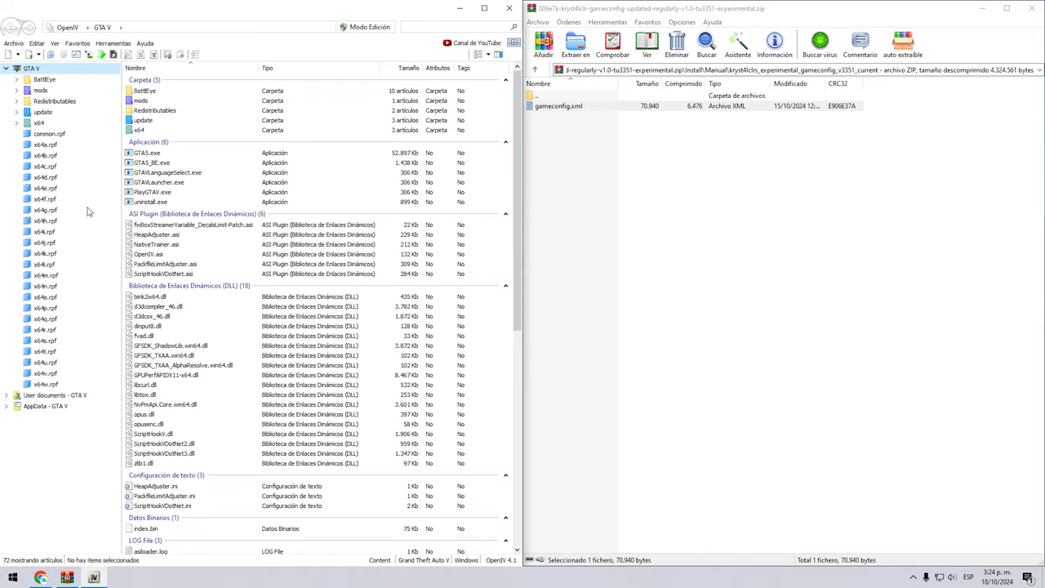
{"action": "left_click", "coordinate": [369, 26]}
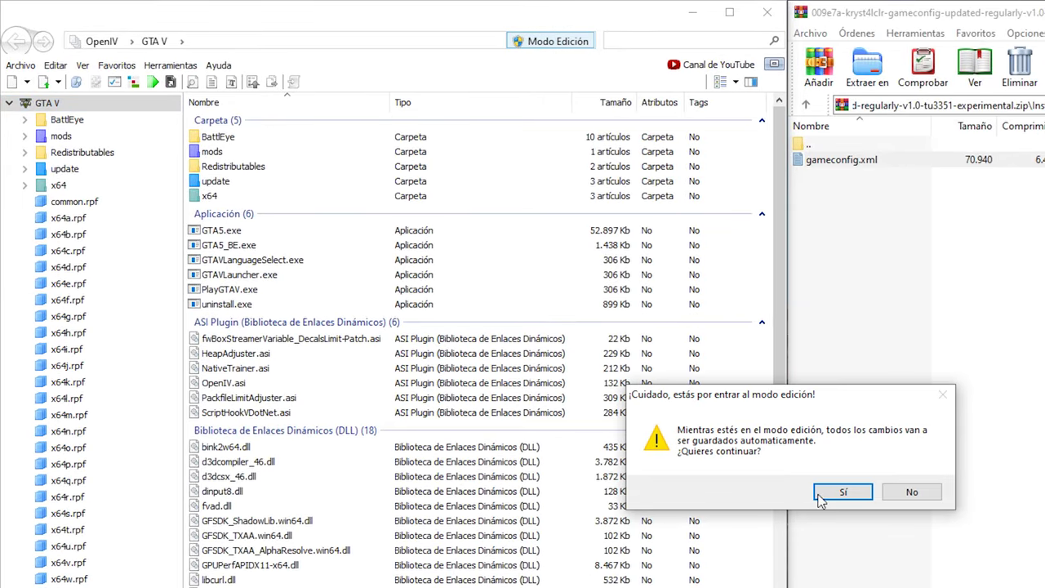
{"action": "left_click", "coordinate": [817, 494]}
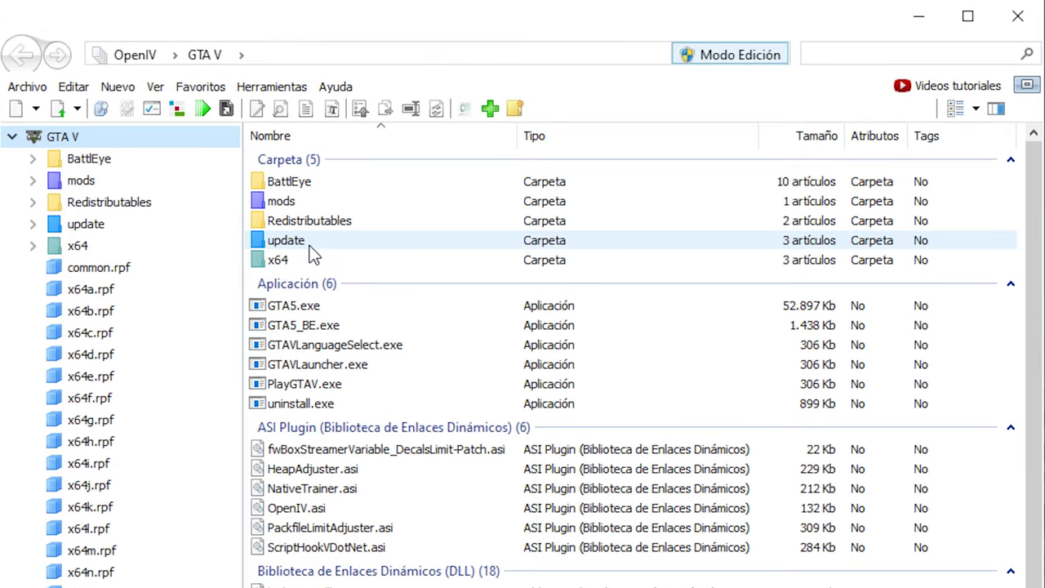
Locate update.rpf in the update folder, show its copy in the mods folder, and open its common\data folder
{"action": "left_click", "coordinate": [221, 184]}
{"action": "double_click", "coordinate": [292, 245]}
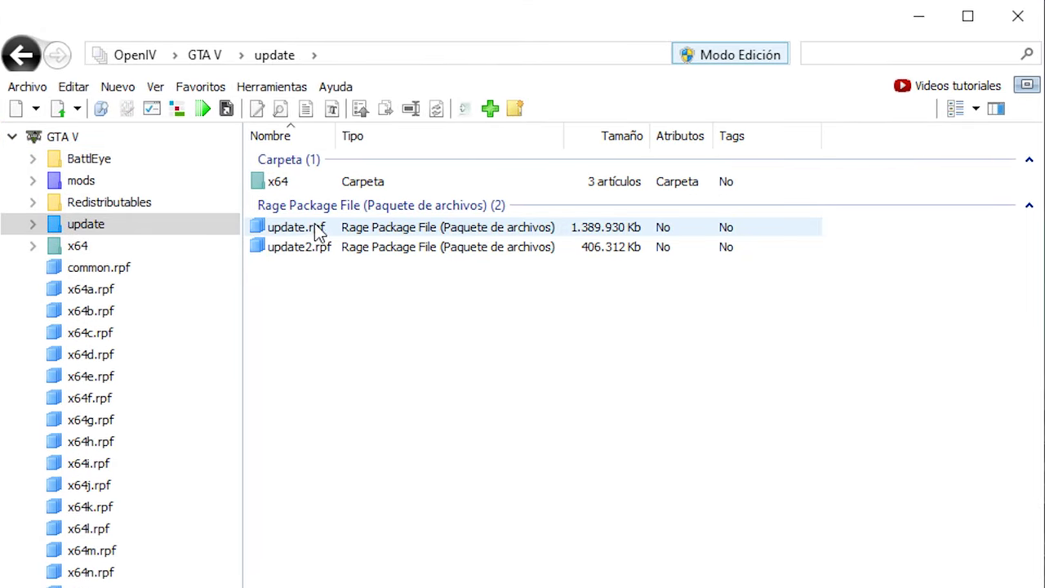
{"action": "left_click", "coordinate": [306, 231]}
{"action": "right_click", "coordinate": [309, 233]}
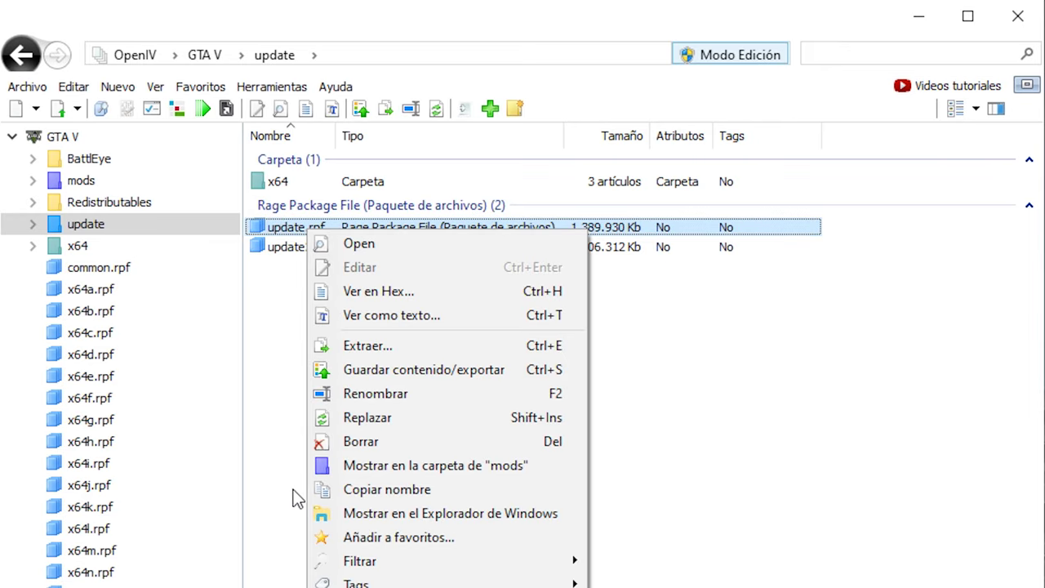
{"action": "left_click", "coordinate": [334, 465]}
{"action": "left_click", "coordinate": [318, 182]}
{"action": "double_click", "coordinate": [318, 182]}
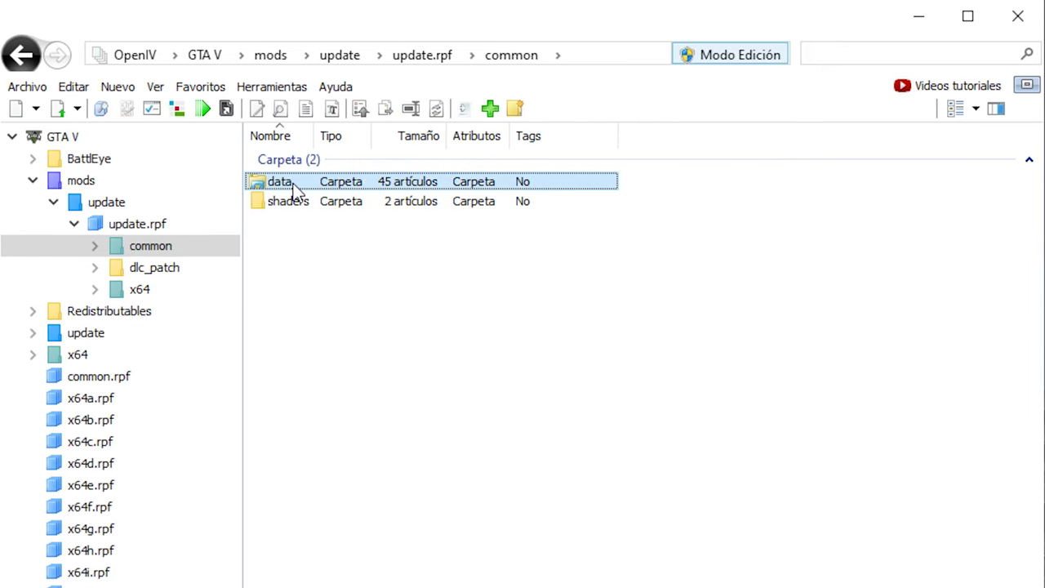
{"action": "double_click", "coordinate": [292, 183]}
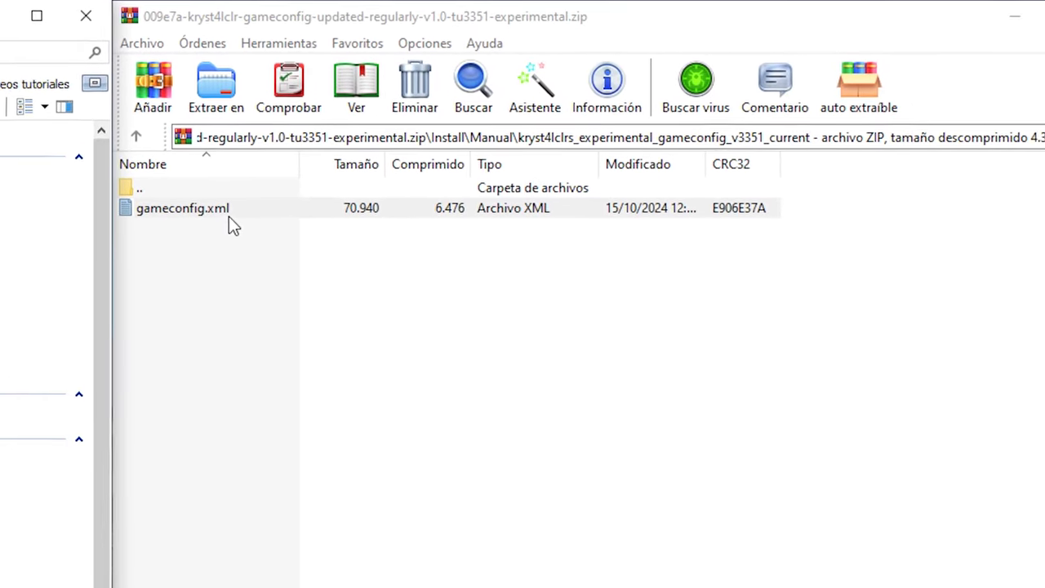
Copy gameconfig.xml from the archive into update.rpf's common\data folder, and close OpenIV and the archive
{"action": "left_click_drag", "start_coordinate": [231, 220], "coordinate": [0, 482]}
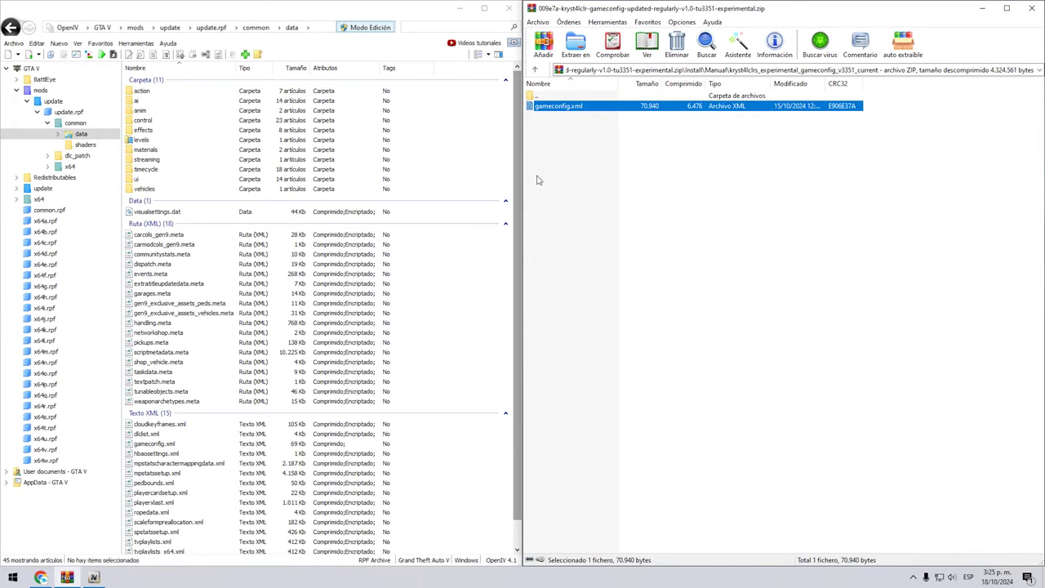
{"action": "left_click", "coordinate": [508, 8]}
{"action": "left_click", "coordinate": [1031, 8]}
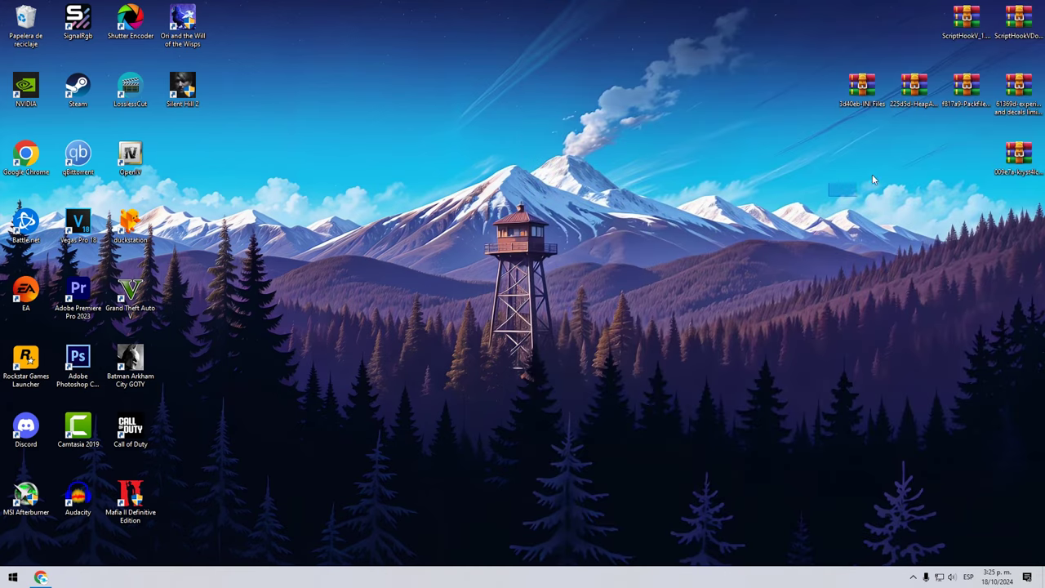
Bring up the Chrome window and close it
{"action": "left_click_drag", "start_coordinate": [829, 196], "coordinate": [1042, 3]}
{"action": "left_click", "coordinate": [40, 577]}
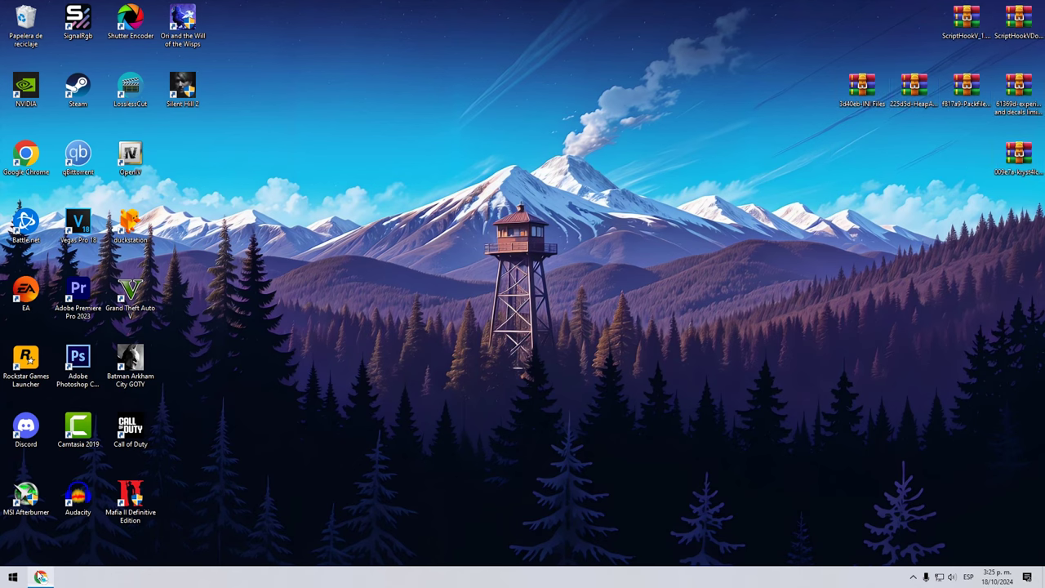
{"action": "left_click", "coordinate": [1032, 11]}
View the GameStep server's GENERAL-DE-SUBS channel in Discord, and close the Discord window
{"action": "left_click", "coordinate": [913, 577]}
{"action": "left_click", "coordinate": [891, 556]}
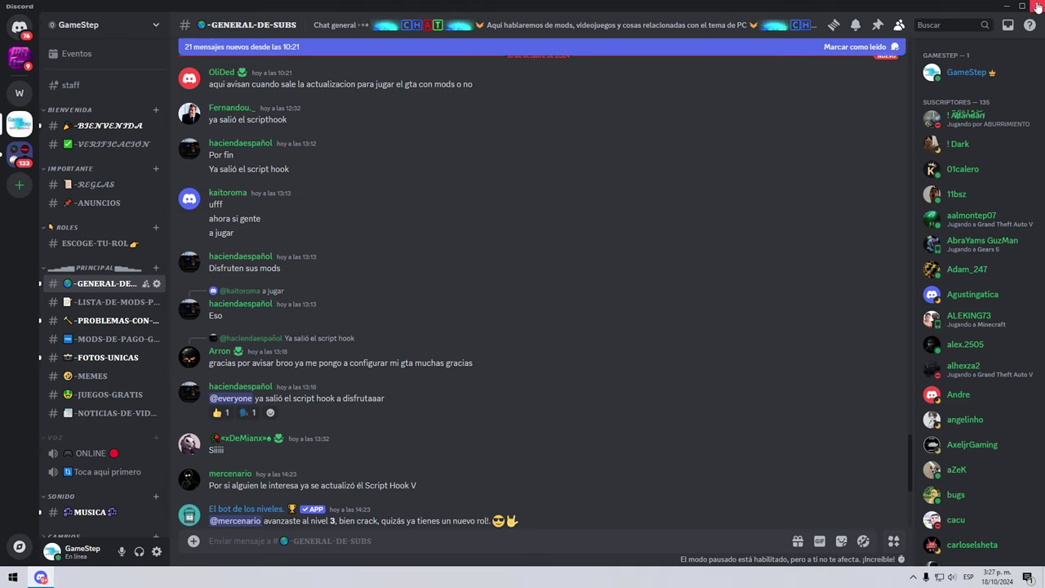
{"action": "key", "text": "alt+F4"}
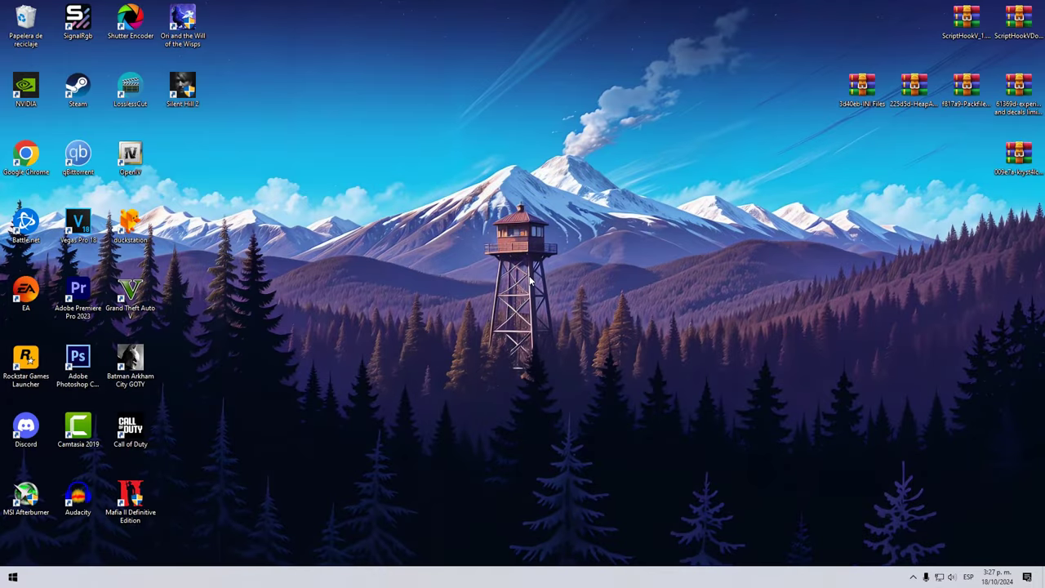